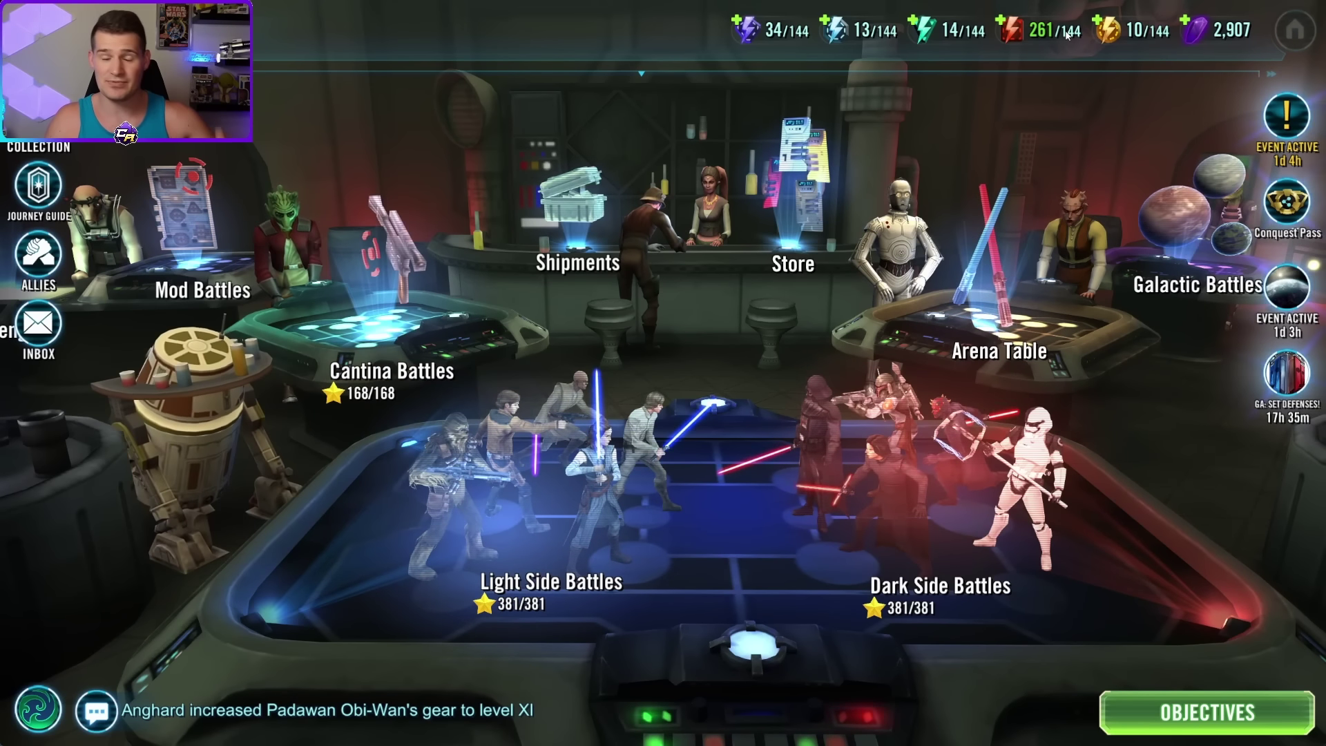
Check the crystal price of a Cantina Energy refill without buying it.
left_click(1067, 35)
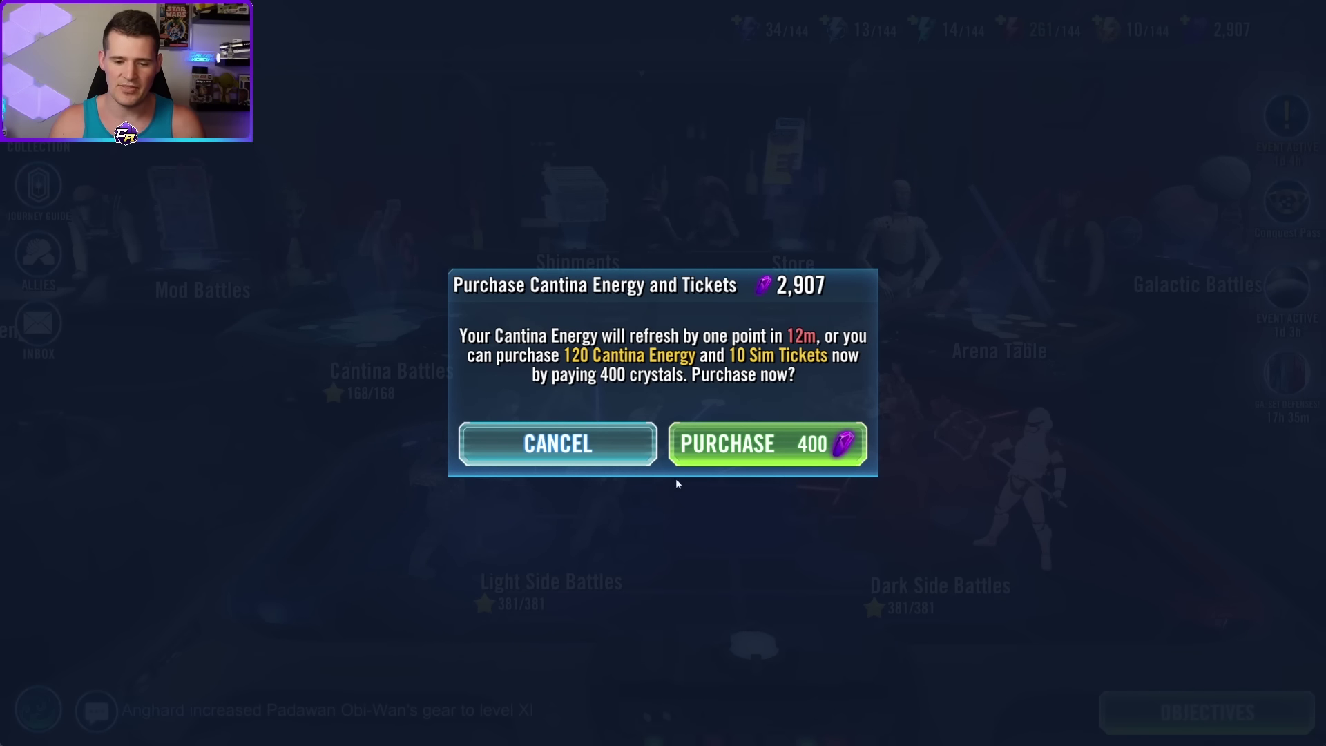
left_click(520, 453)
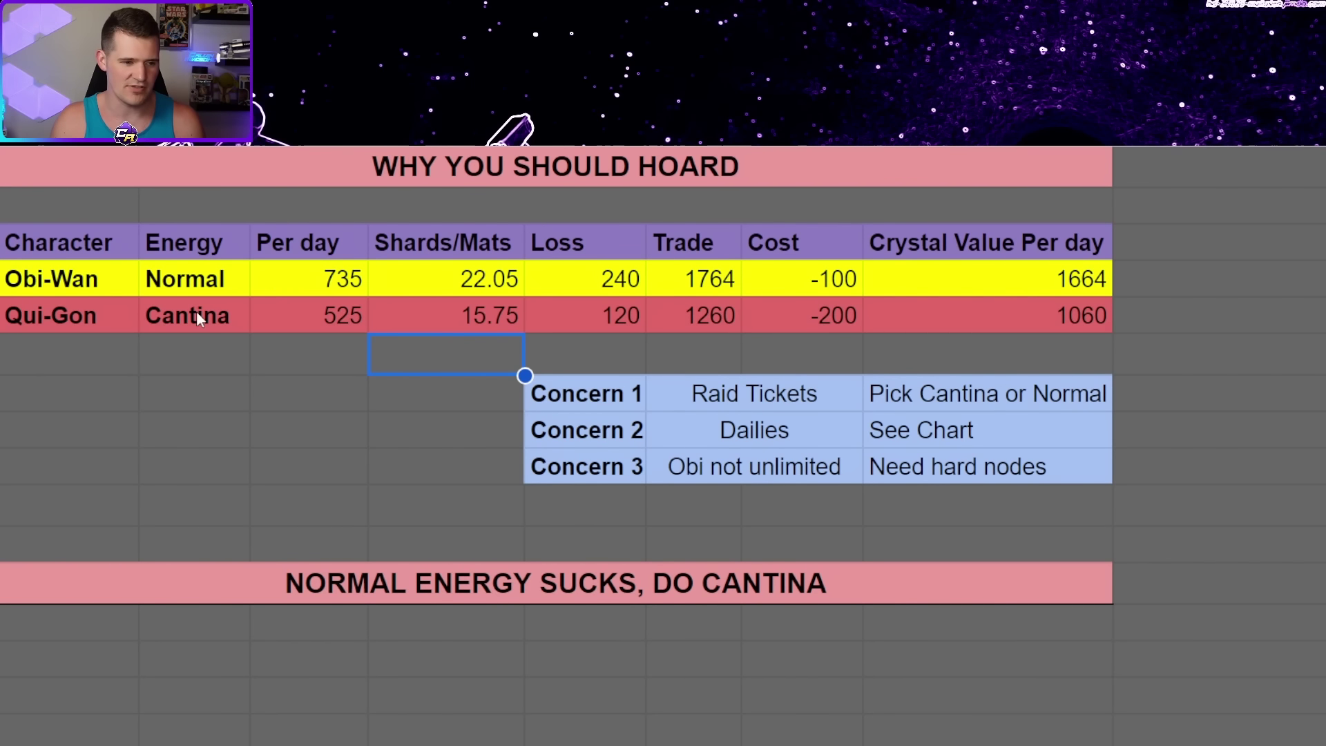
In the Google Sheets hoarding table, examine Qui-Gon's energy per day and the formula behind the Shards/Mats value.
left_click(325, 327)
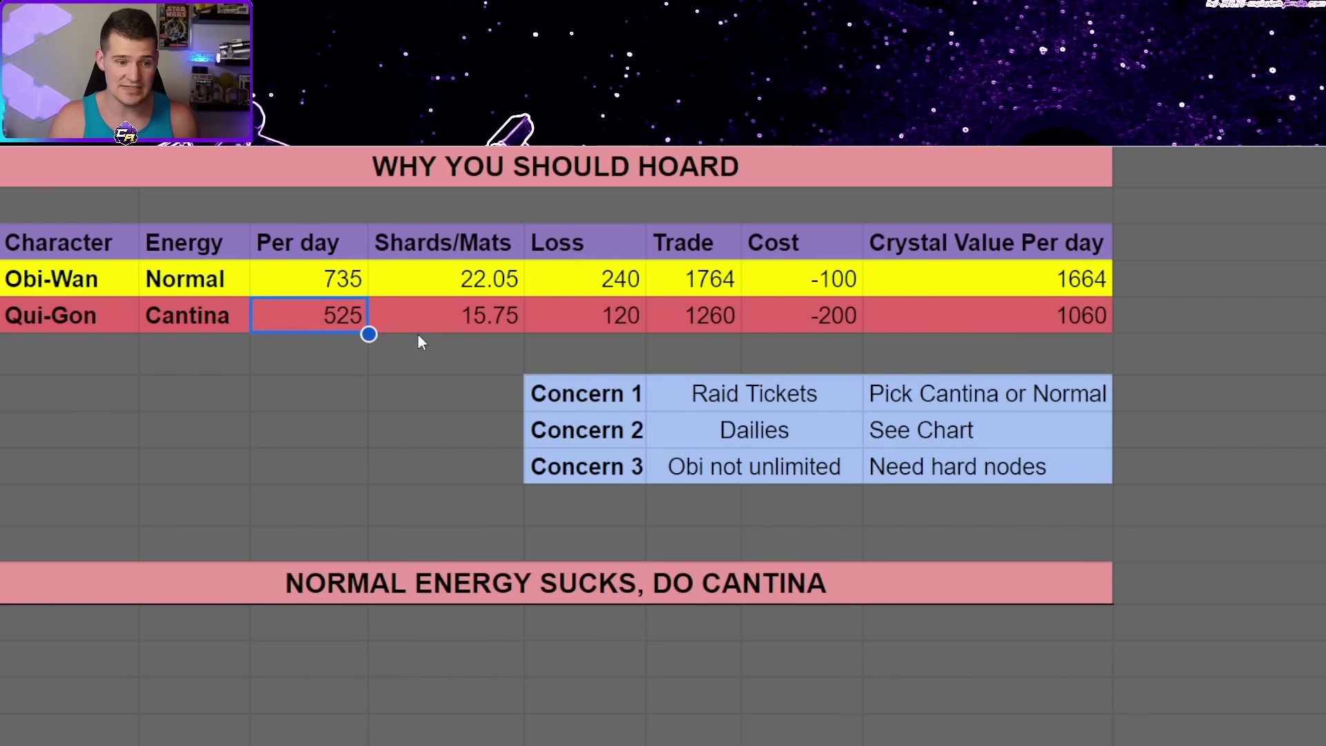
left_click(442, 326)
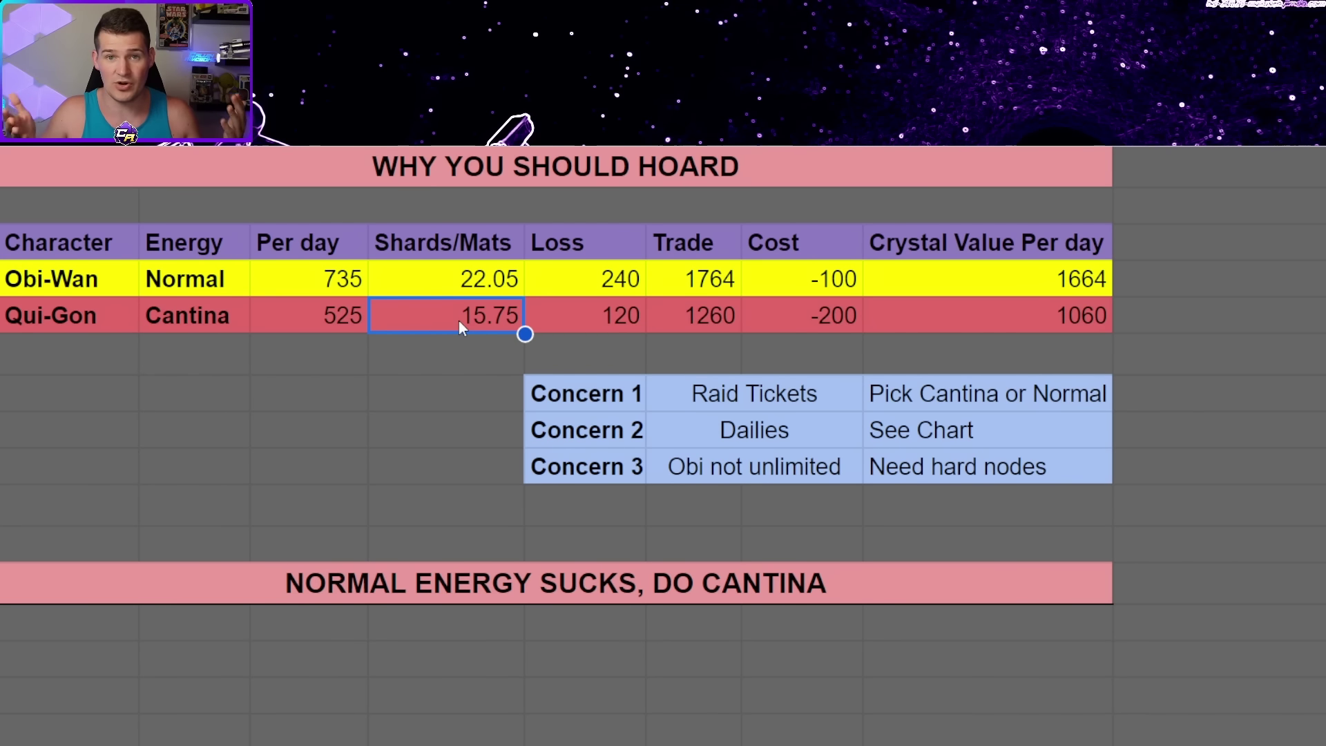
key("Return")
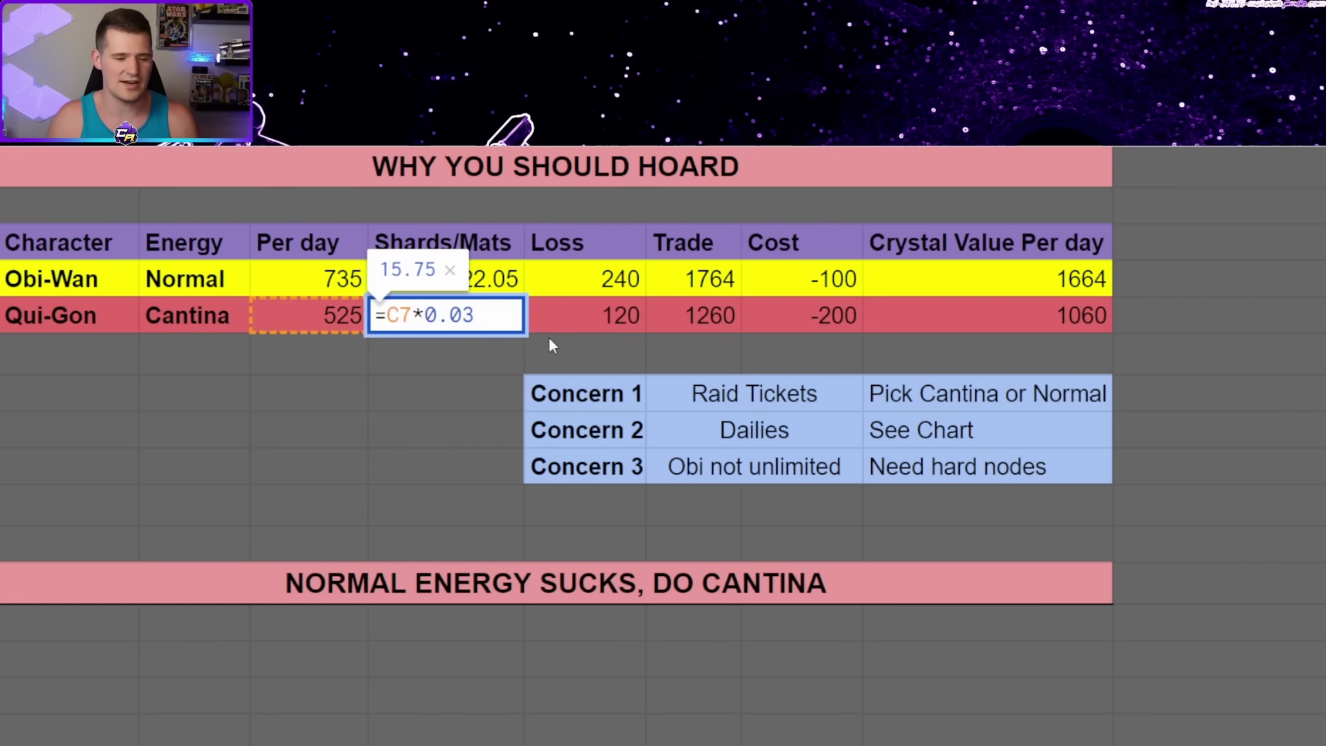
key("Return")
left_click(499, 325)
key("Return")
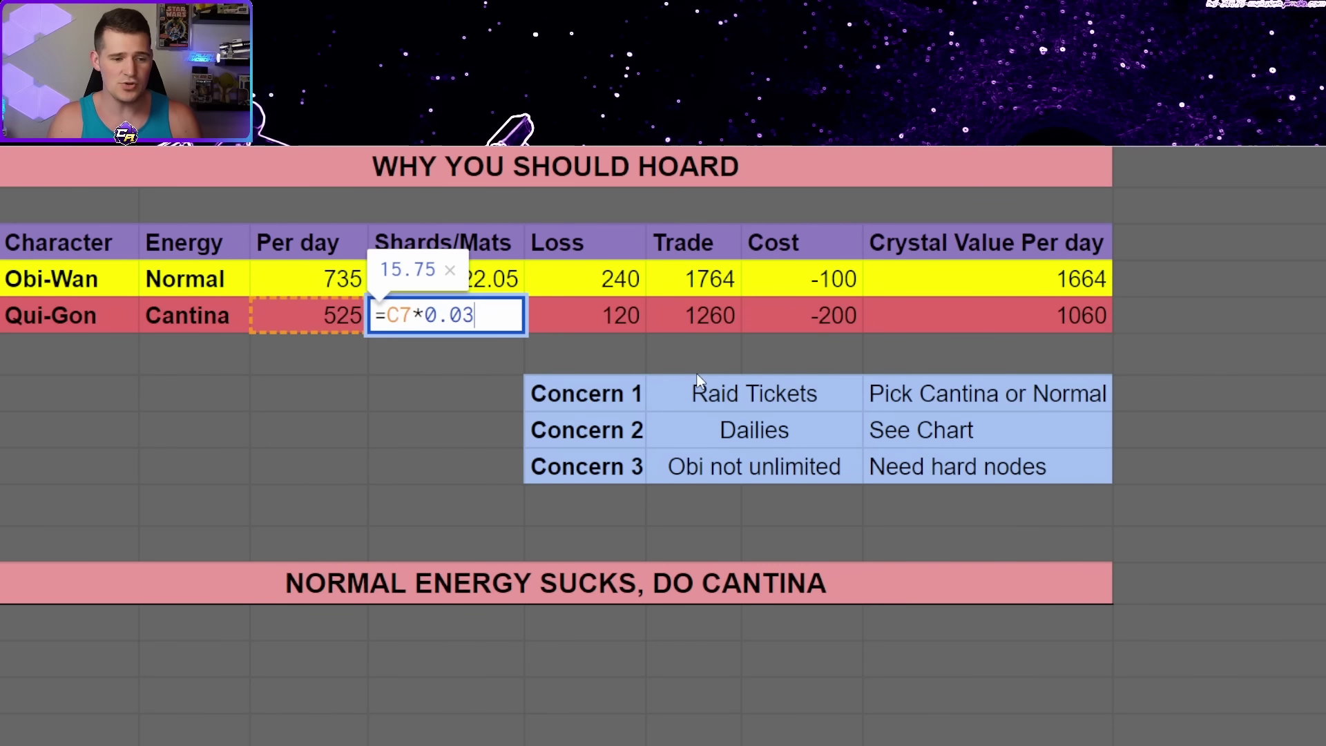
key("Return")
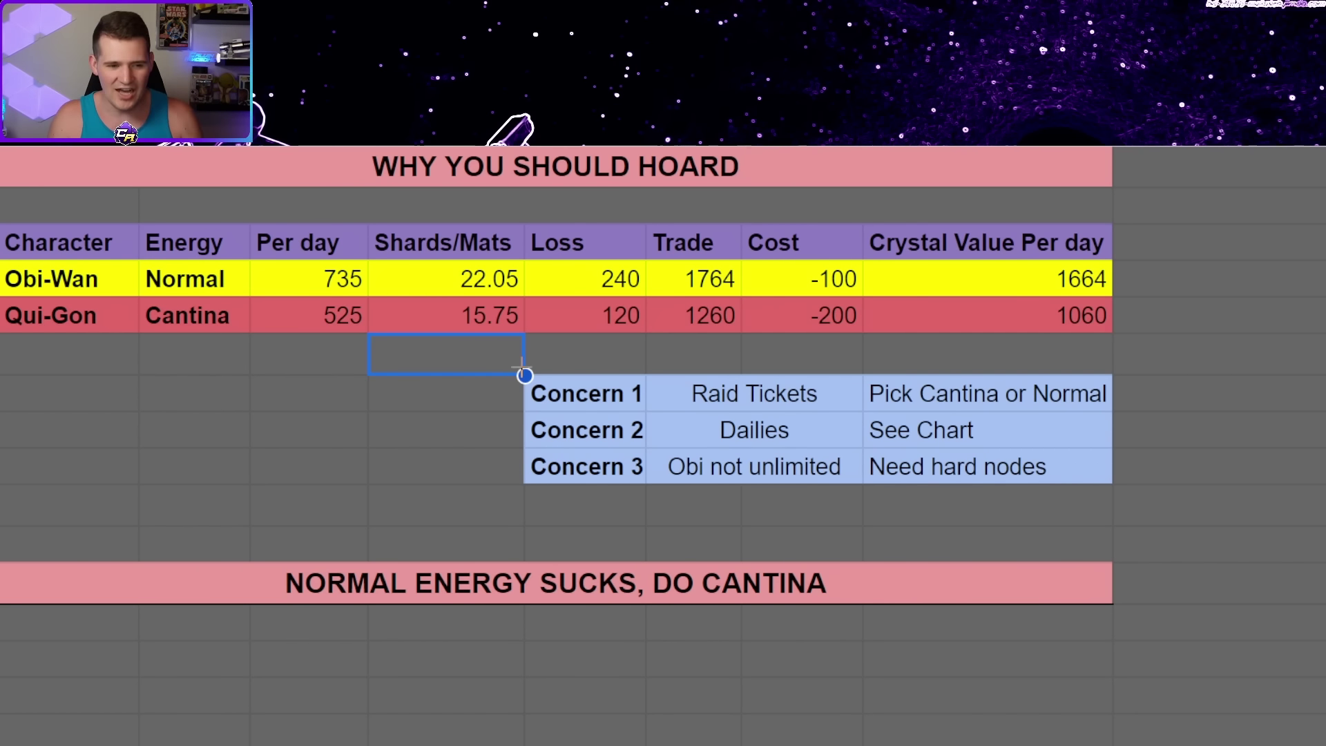
Change Qui-Gon's Shards/Mats formula to =C7*0.01.
double_click(475, 317)
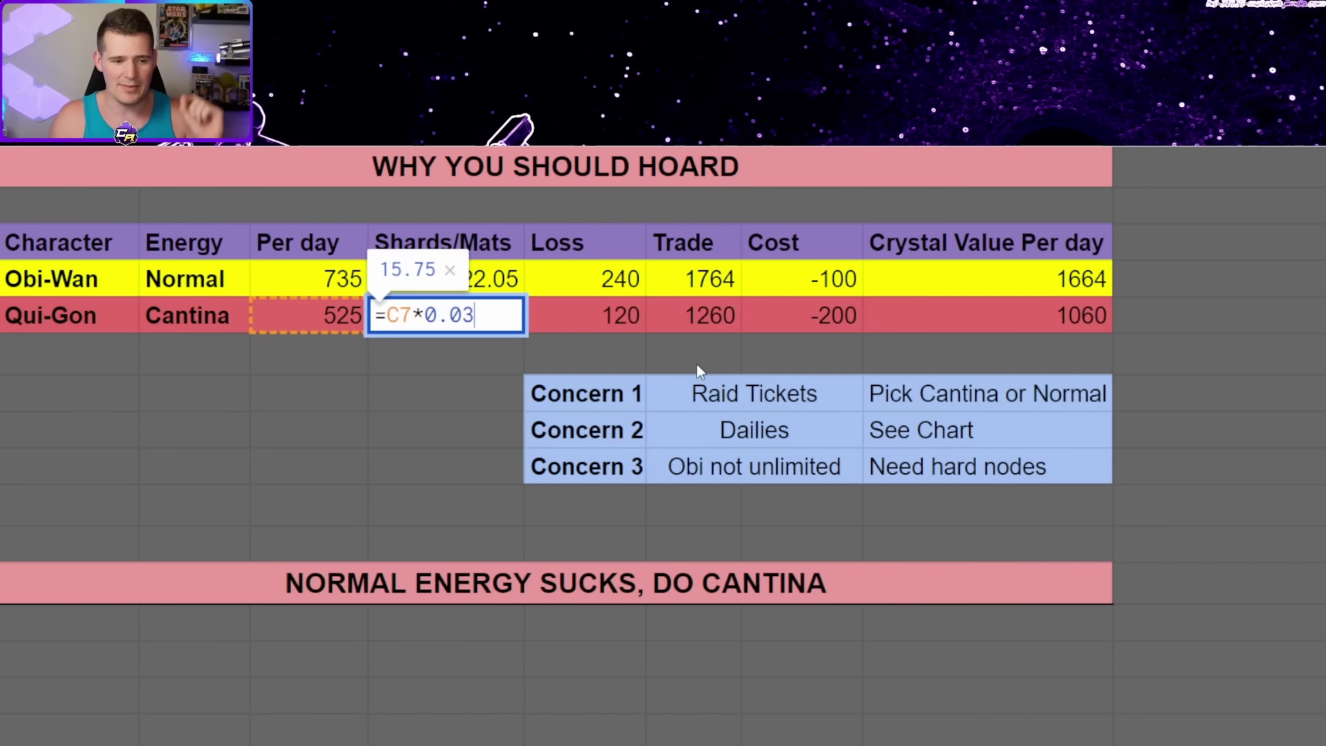
key("BackSpace")
type("1")
key("Return")
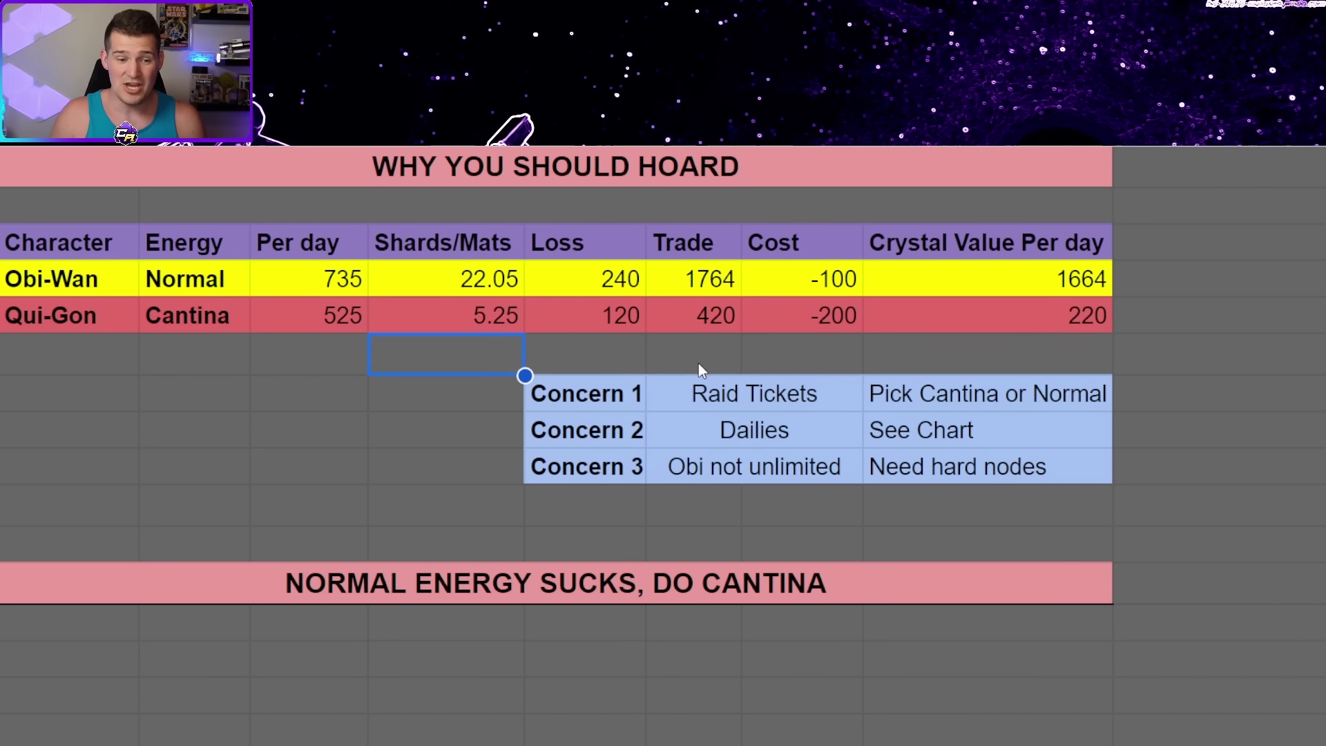
Examine Qui-Gon's Shards/Mats formula and the row's per-day, trade, cost and crystal value figures, comparing the crystal value with Obi-Wan's.
left_click(498, 319)
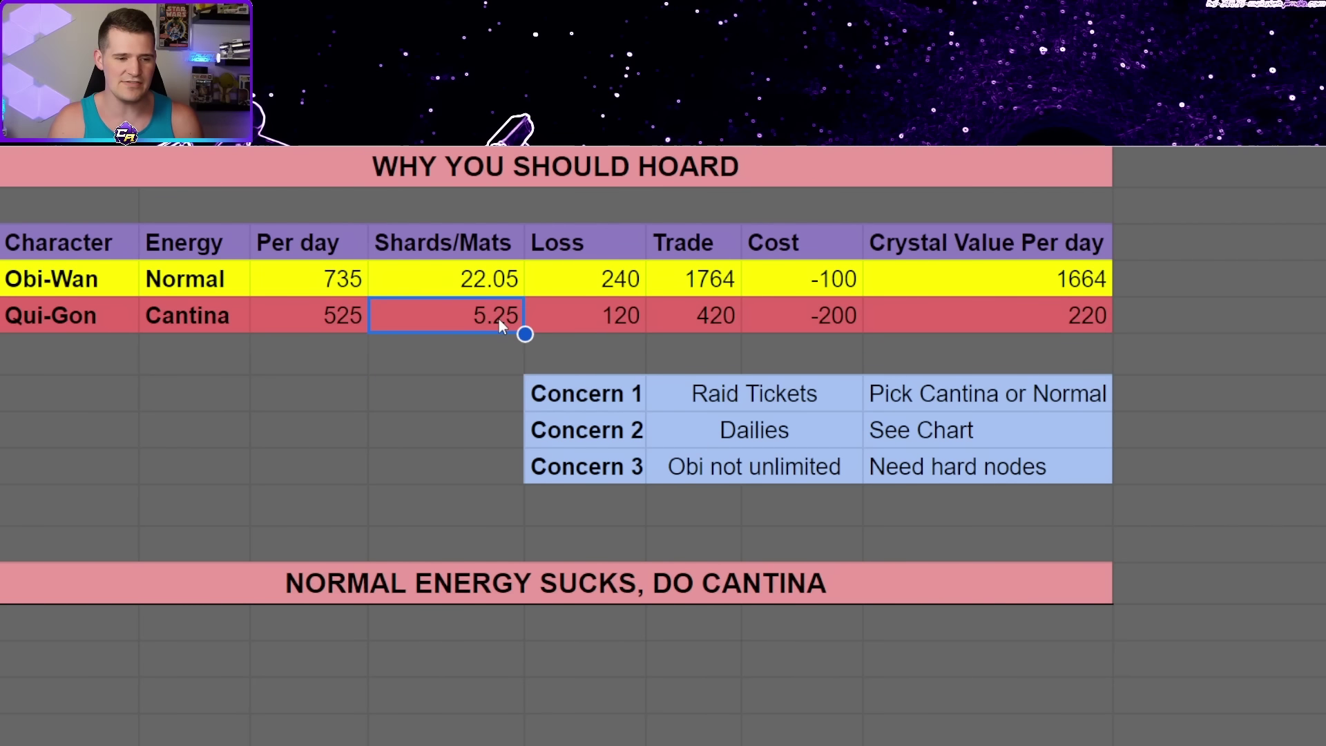
double_click(493, 324)
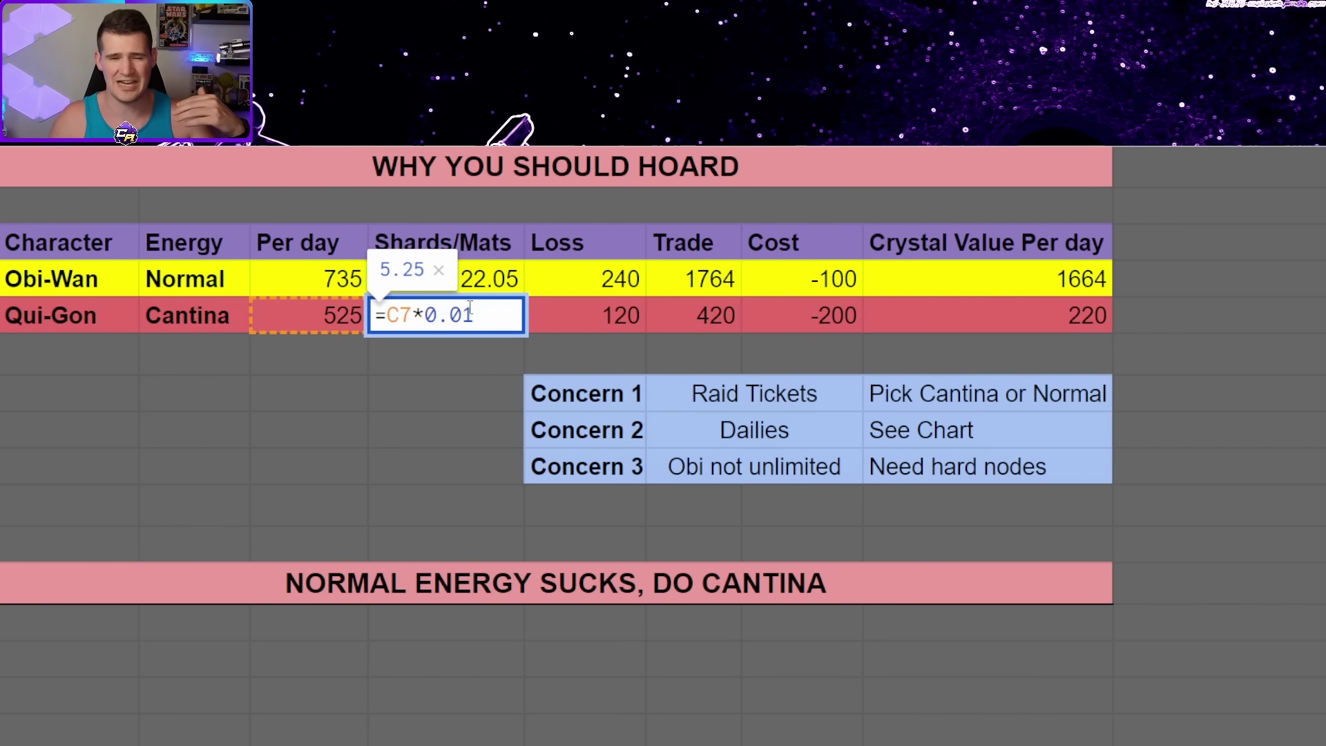
key("Return")
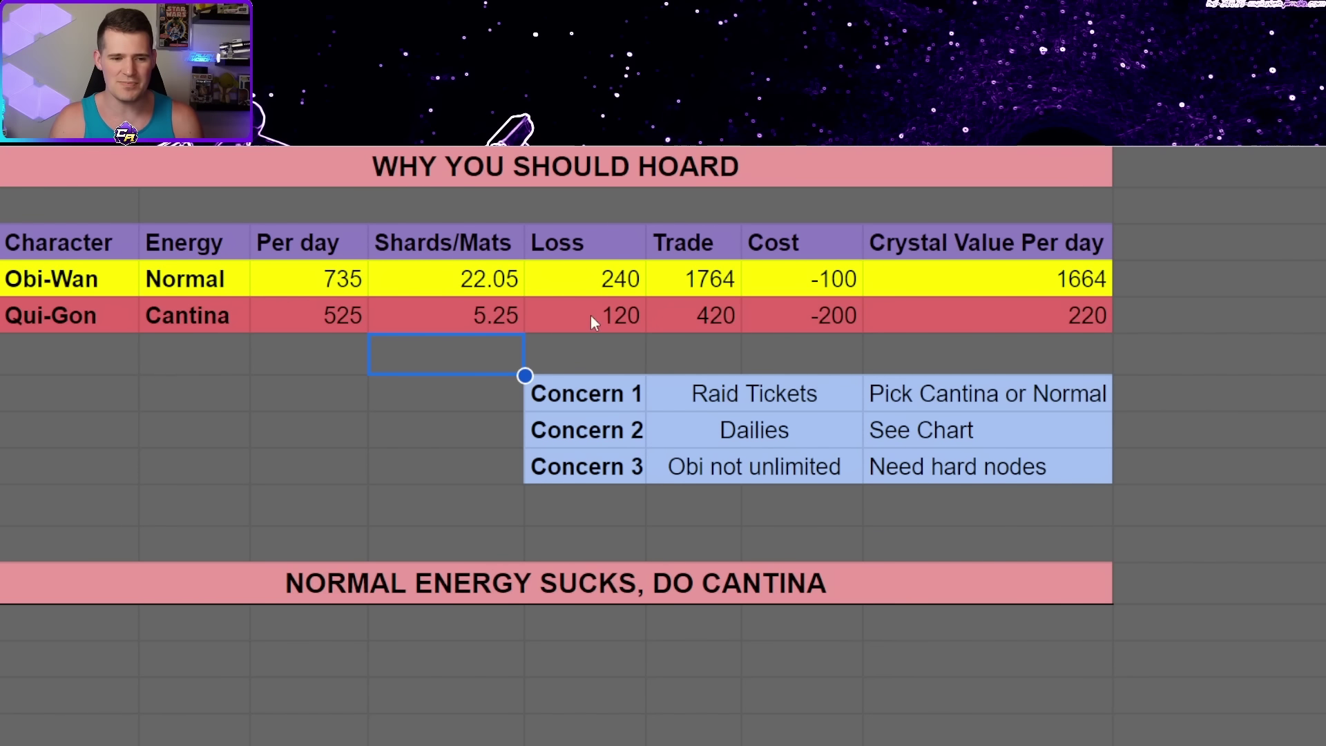
left_click(473, 321)
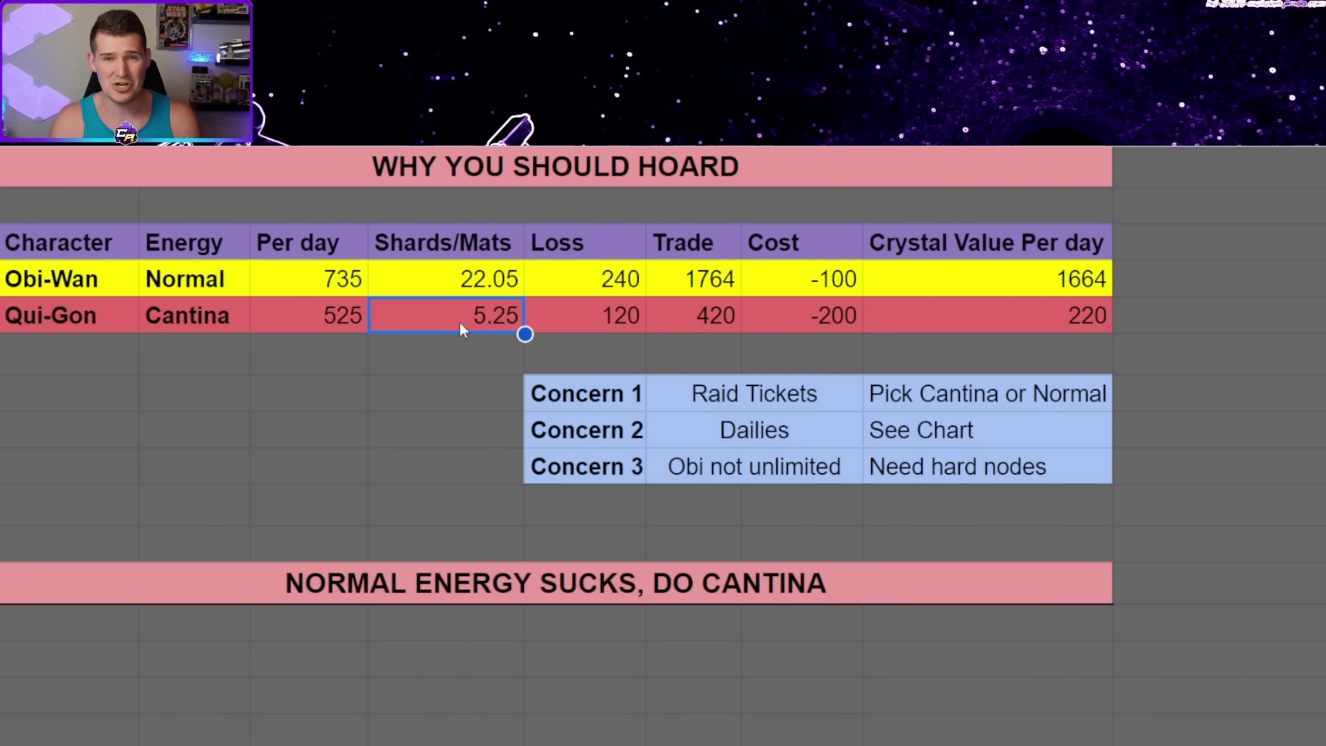
left_click(338, 324)
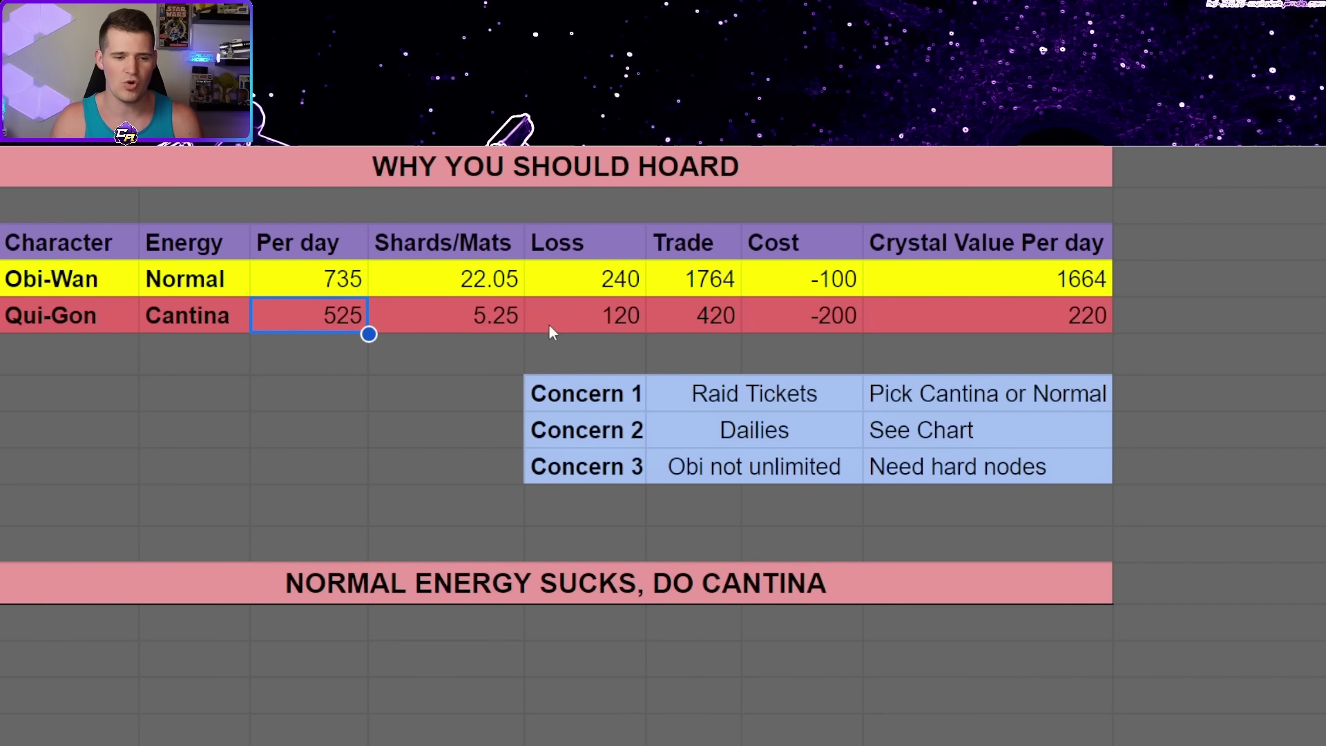
left_click(818, 316)
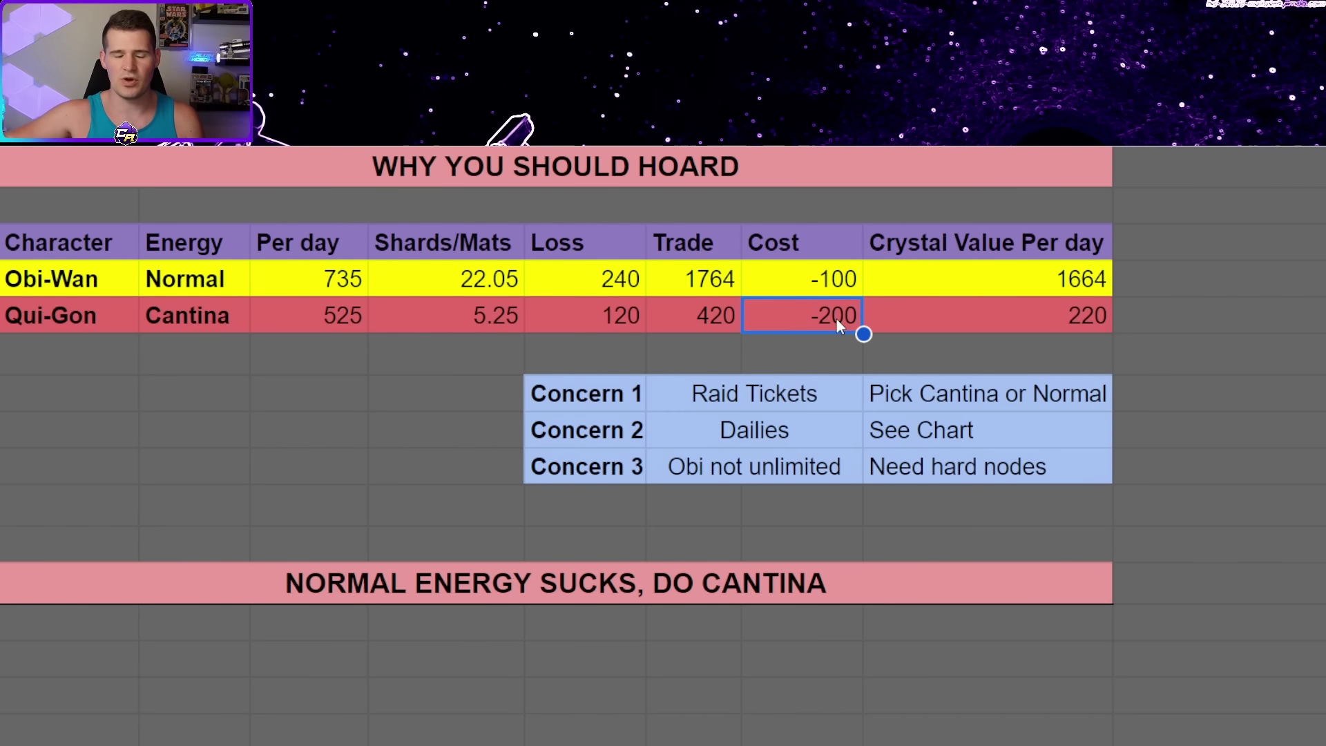
left_click(996, 293)
left_click(1005, 324)
left_click(807, 318)
left_click(689, 322)
left_click(1013, 322)
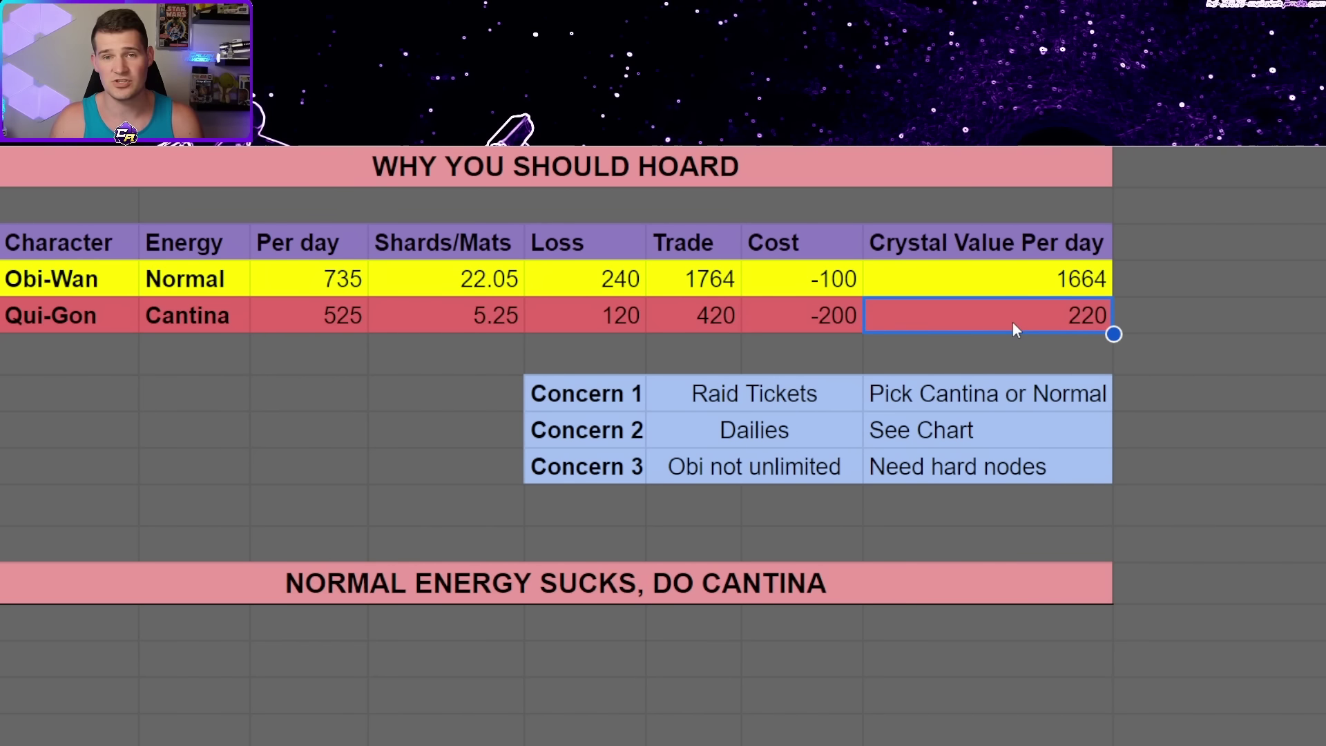
Set Qui-Gon's Shards/Mats formula to =C7*0.03.
double_click(471, 315)
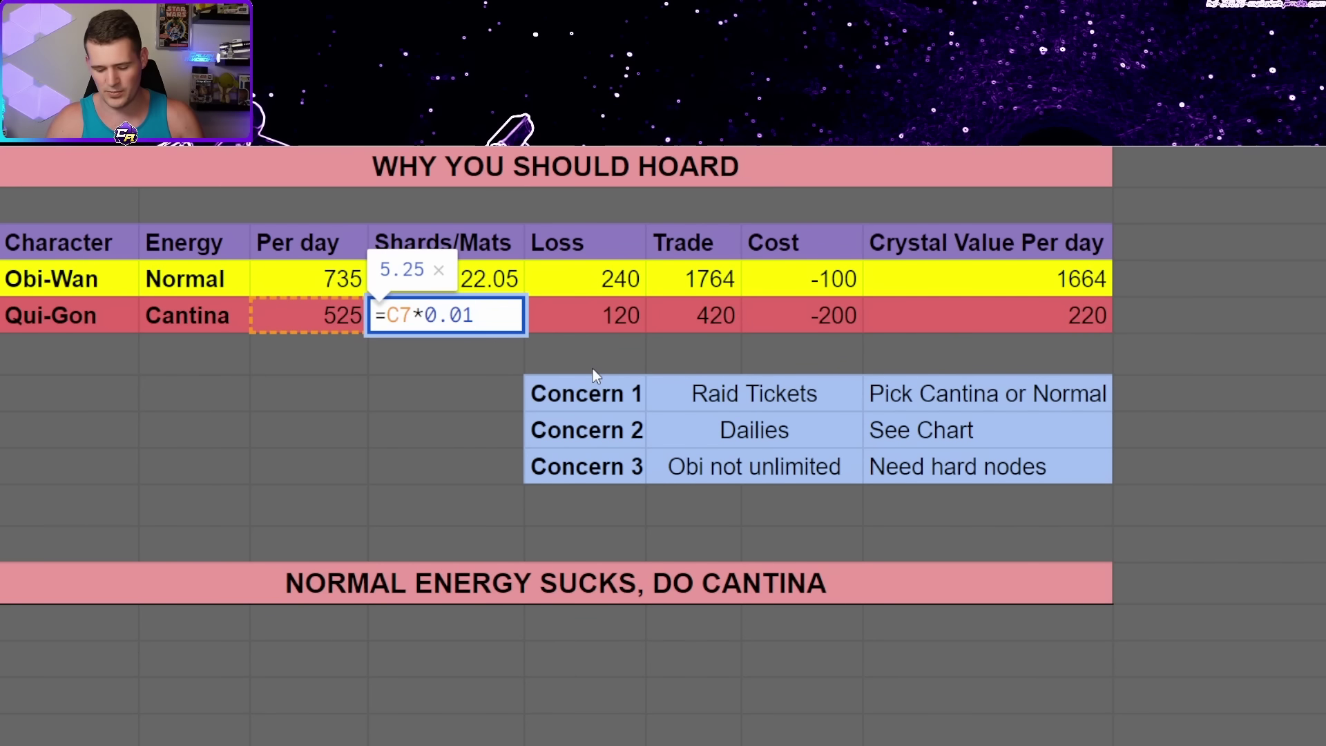
key("BackSpace")
type("3")
key("Return")
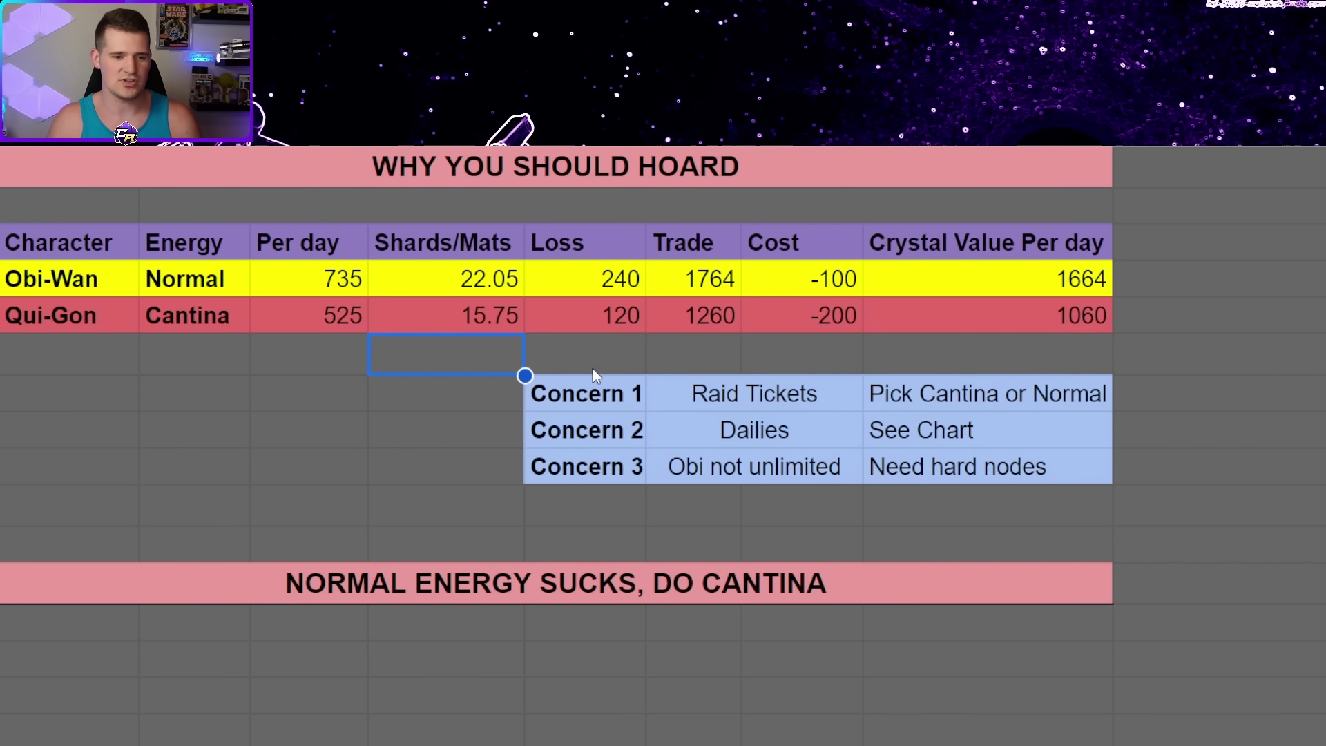
Review Qui-Gon's row, the listed concerns with their answers, and both characters' crystal value per day.
left_click_drag(74, 304, 1068, 330)
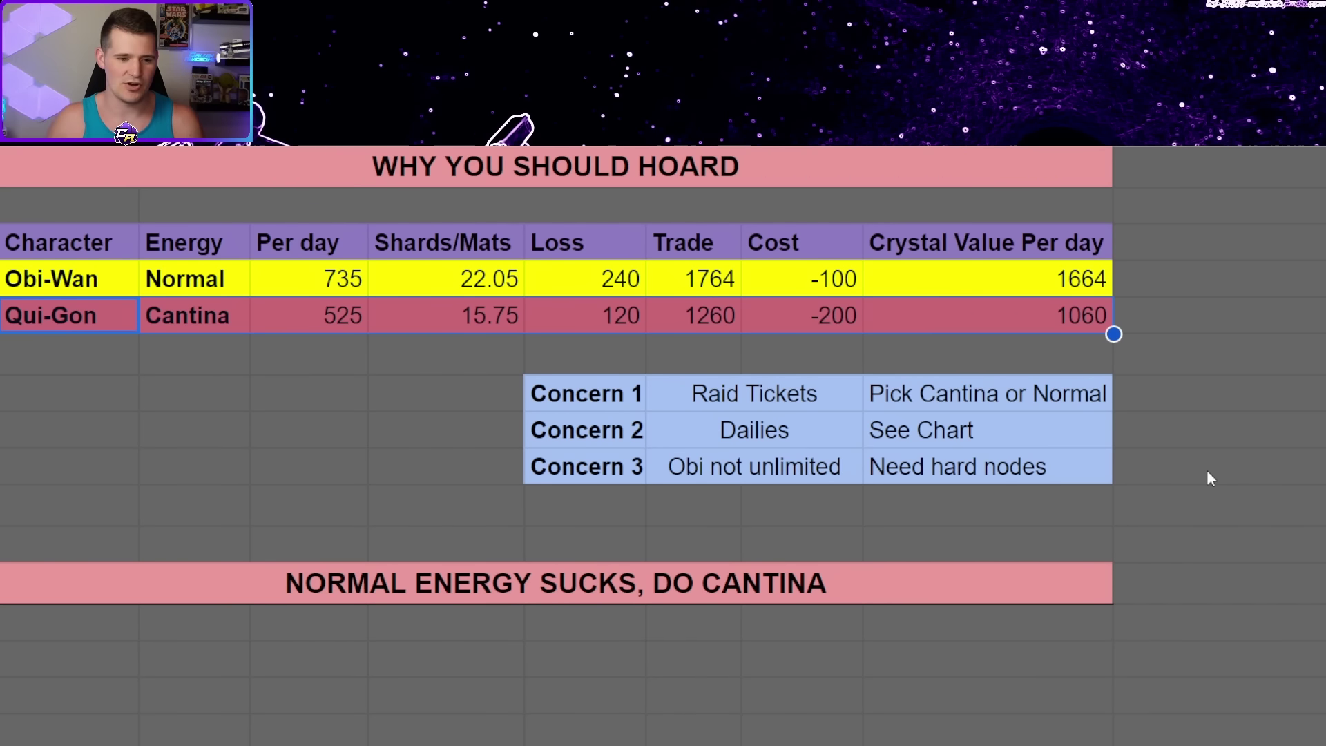
left_click(1023, 466)
left_click_drag(565, 399, 940, 397)
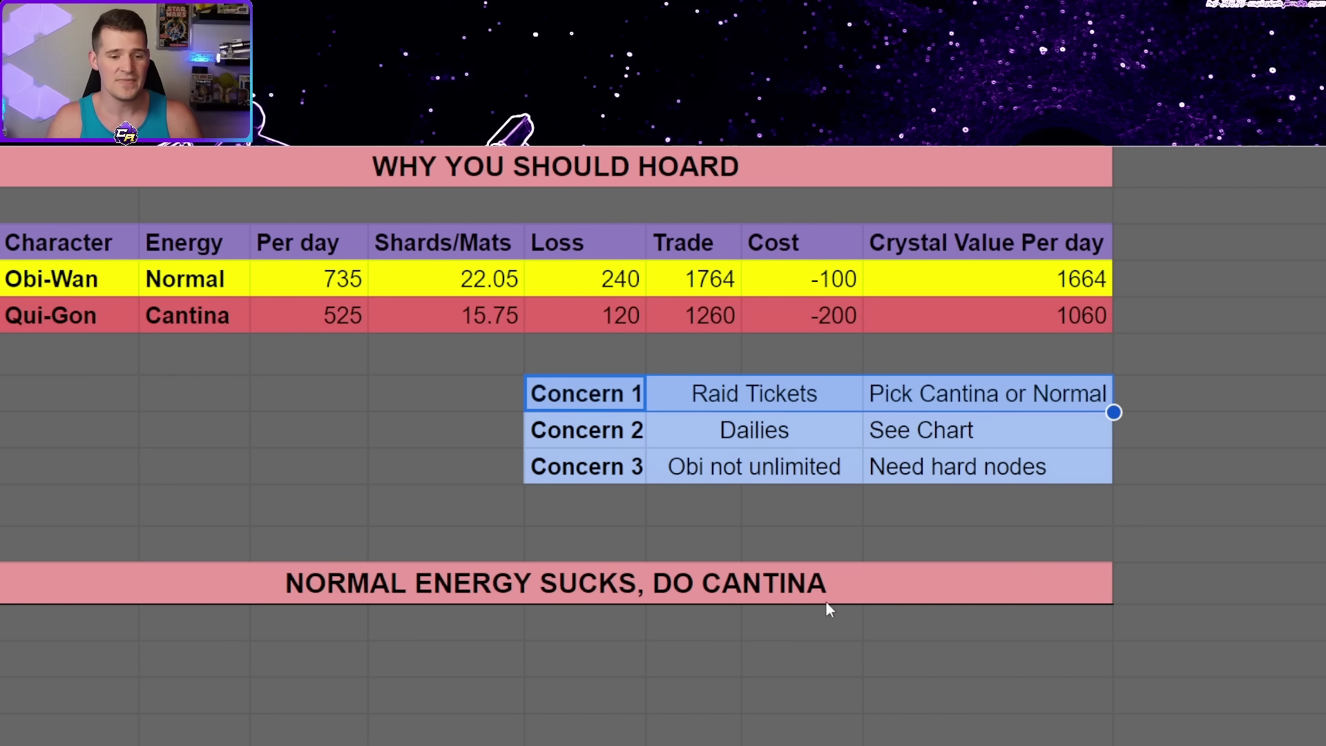
left_click(766, 522)
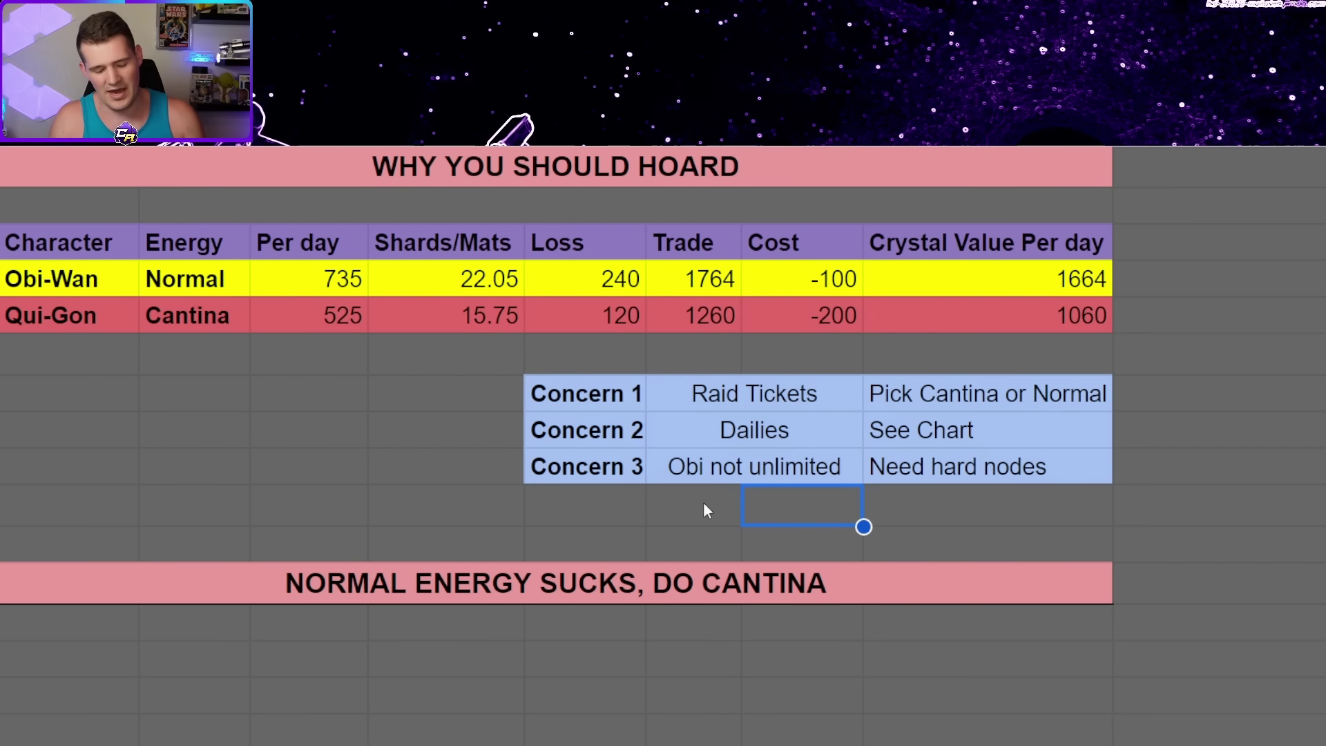
left_click(905, 475)
key("Left")
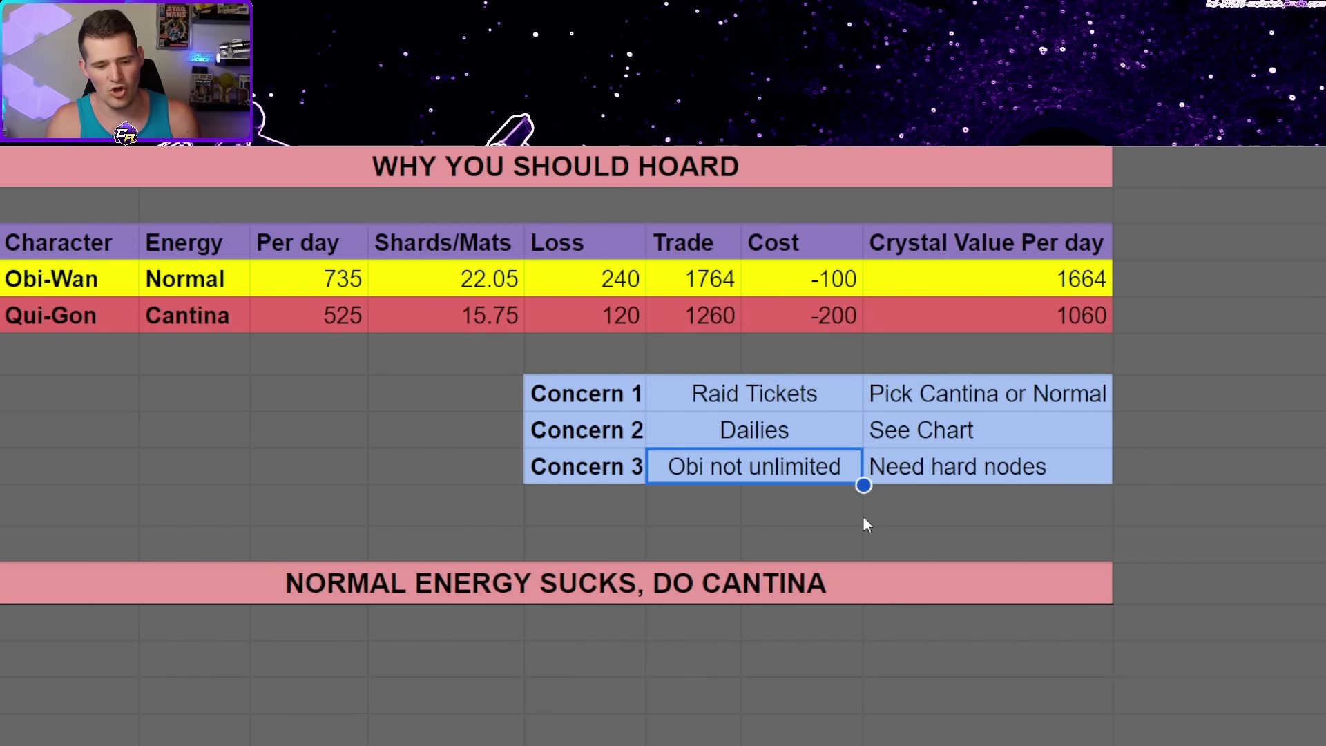
left_click(952, 482)
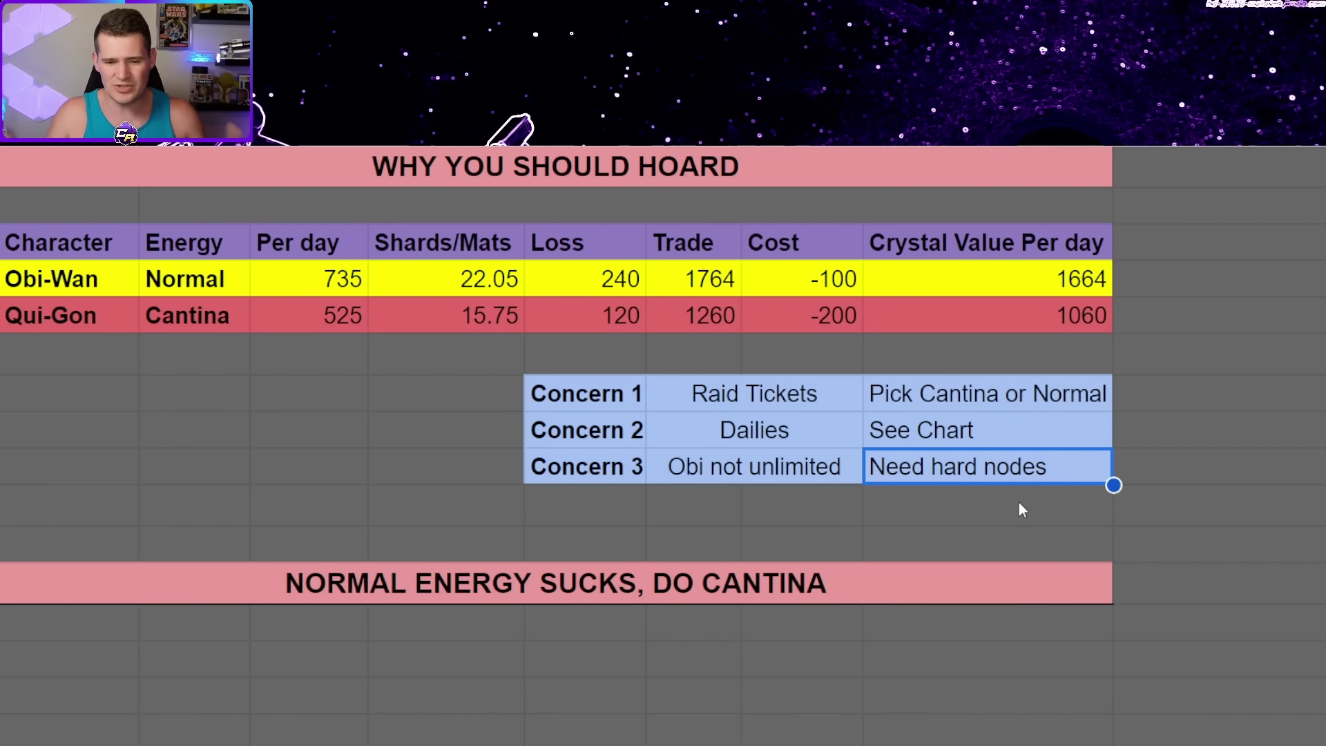
left_click(1024, 288)
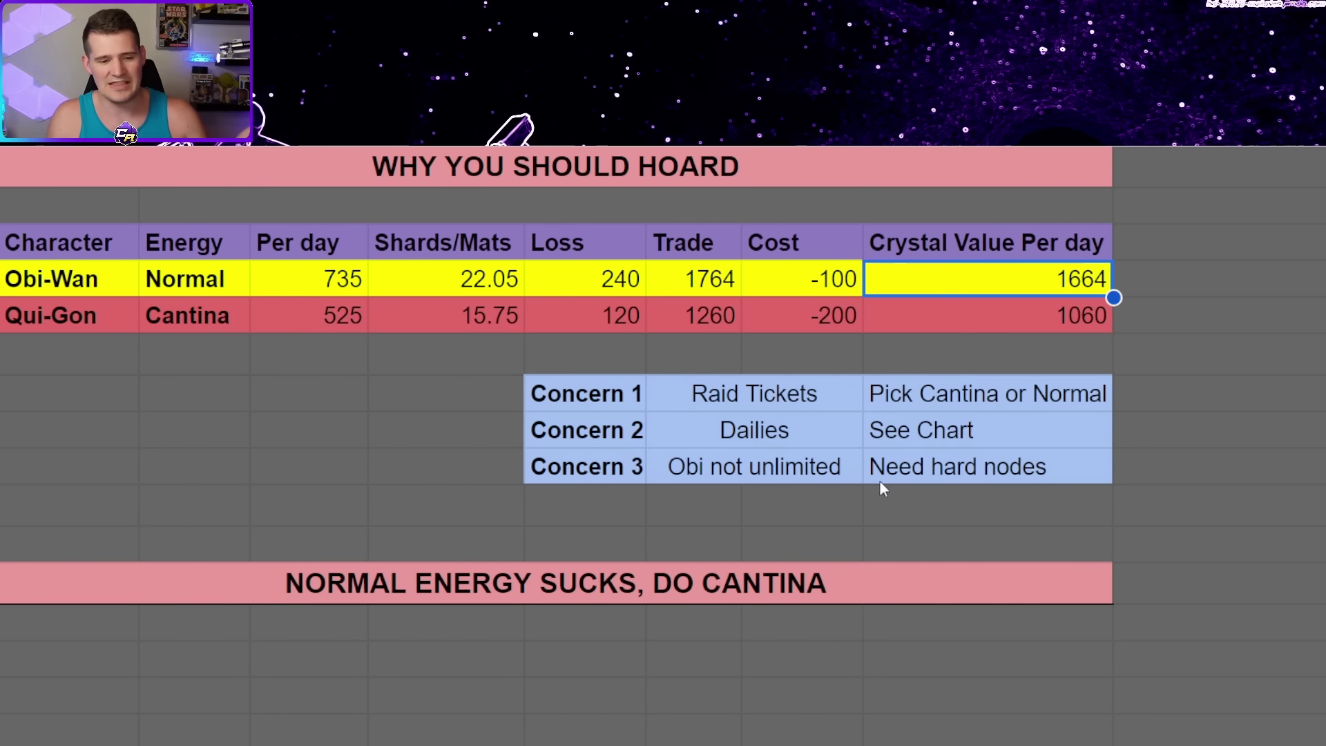
left_click(956, 322)
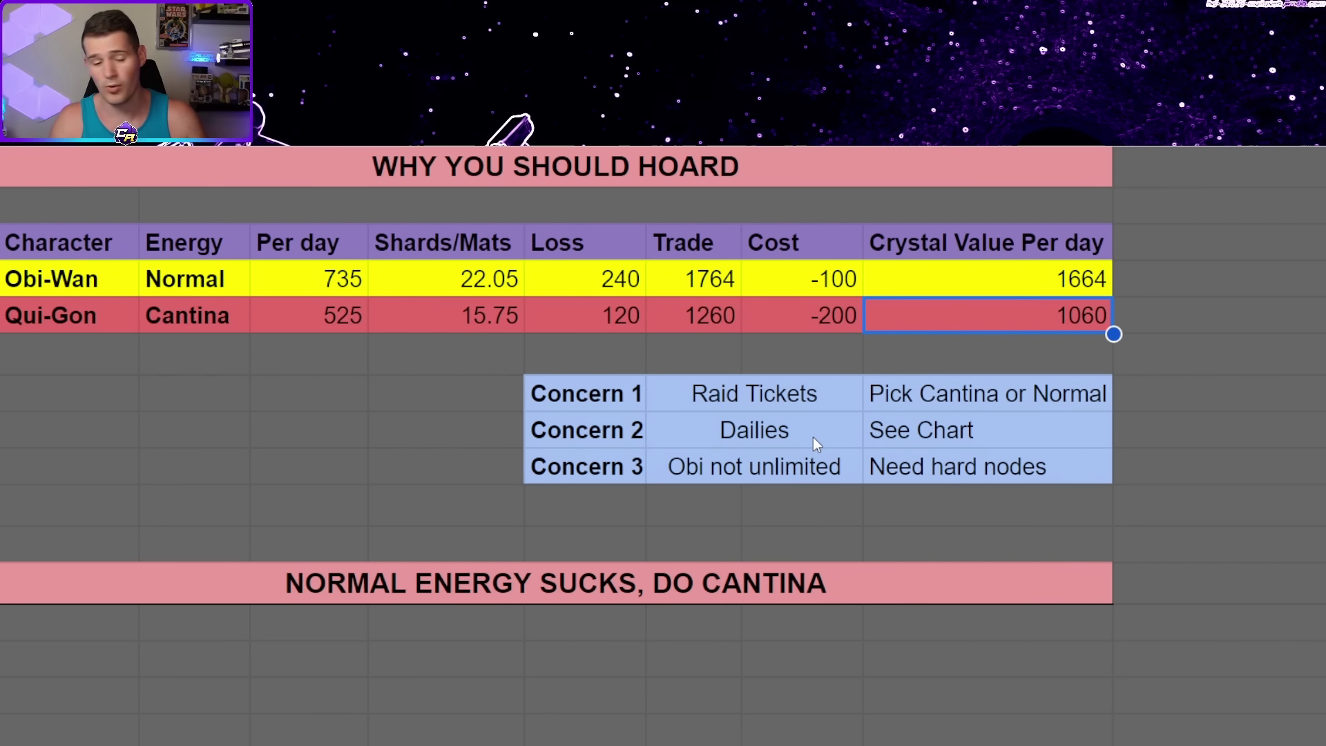
Examine the HOW YOU SHOULD HOARD schedule, going through the daily energy values from 6/17 to the 6/21 spend day.
left_click(1042, 736)
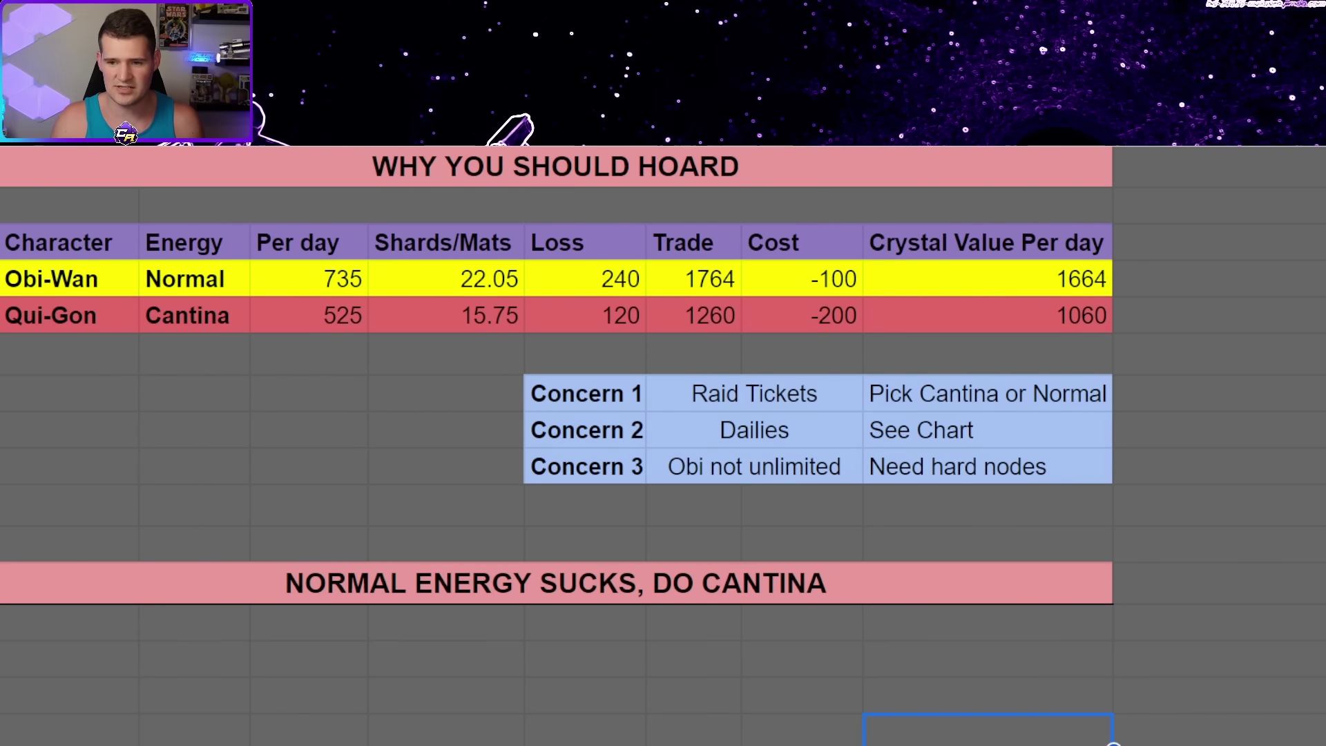
scroll(558, 373, "right", 2)
scroll(1278, 626, "right", 15)
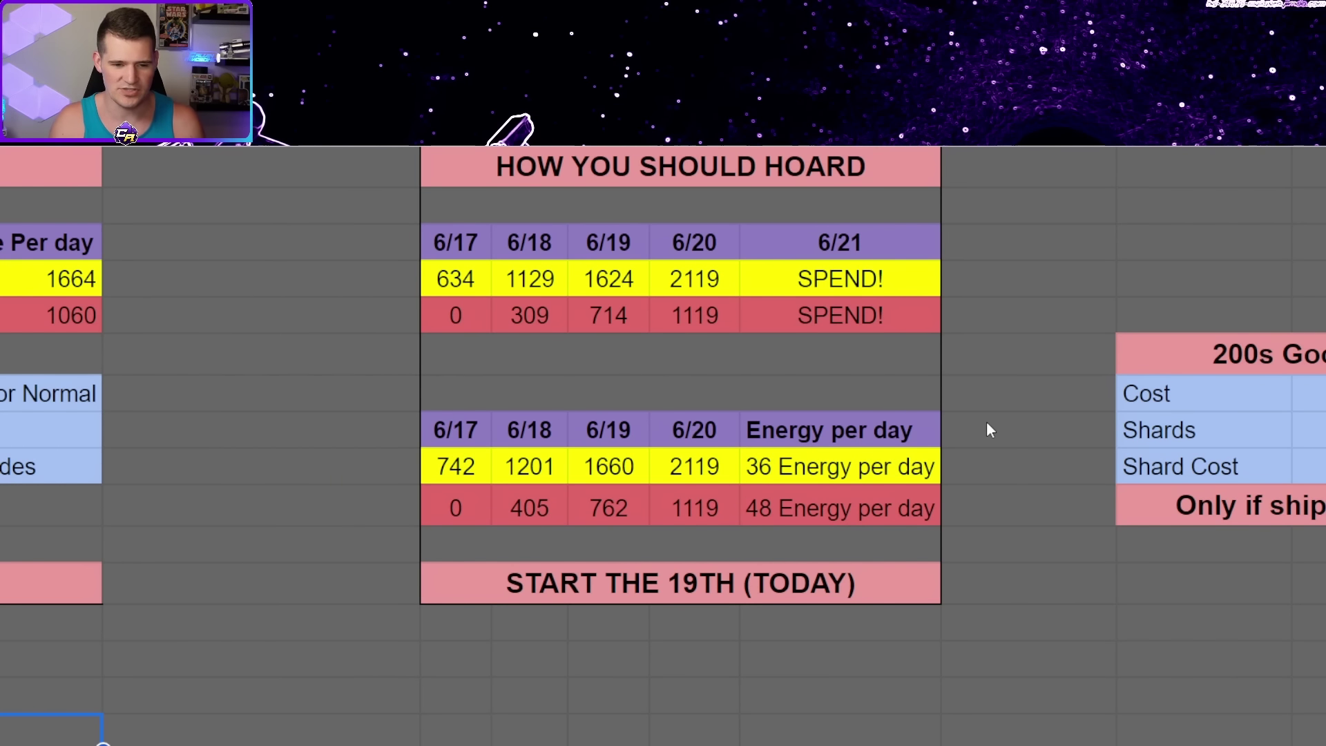
left_click_drag(457, 242, 700, 501)
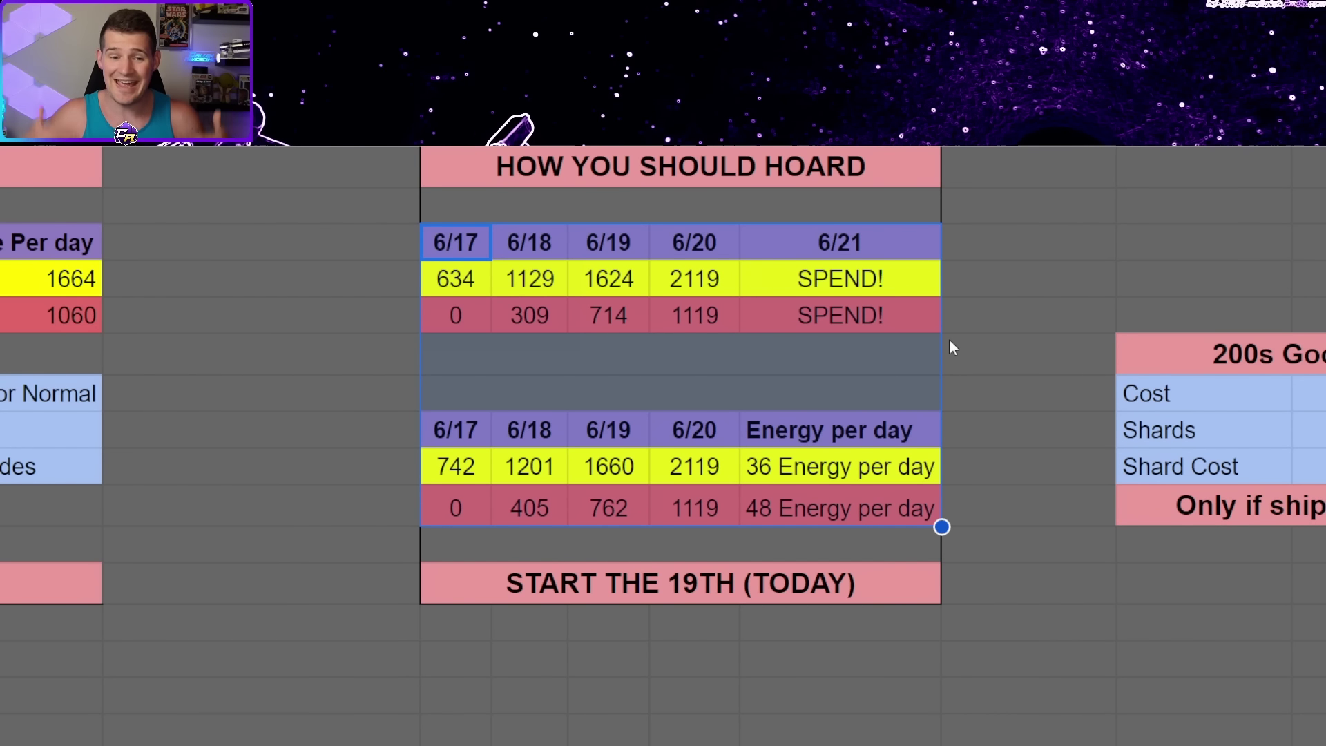
left_click(983, 286)
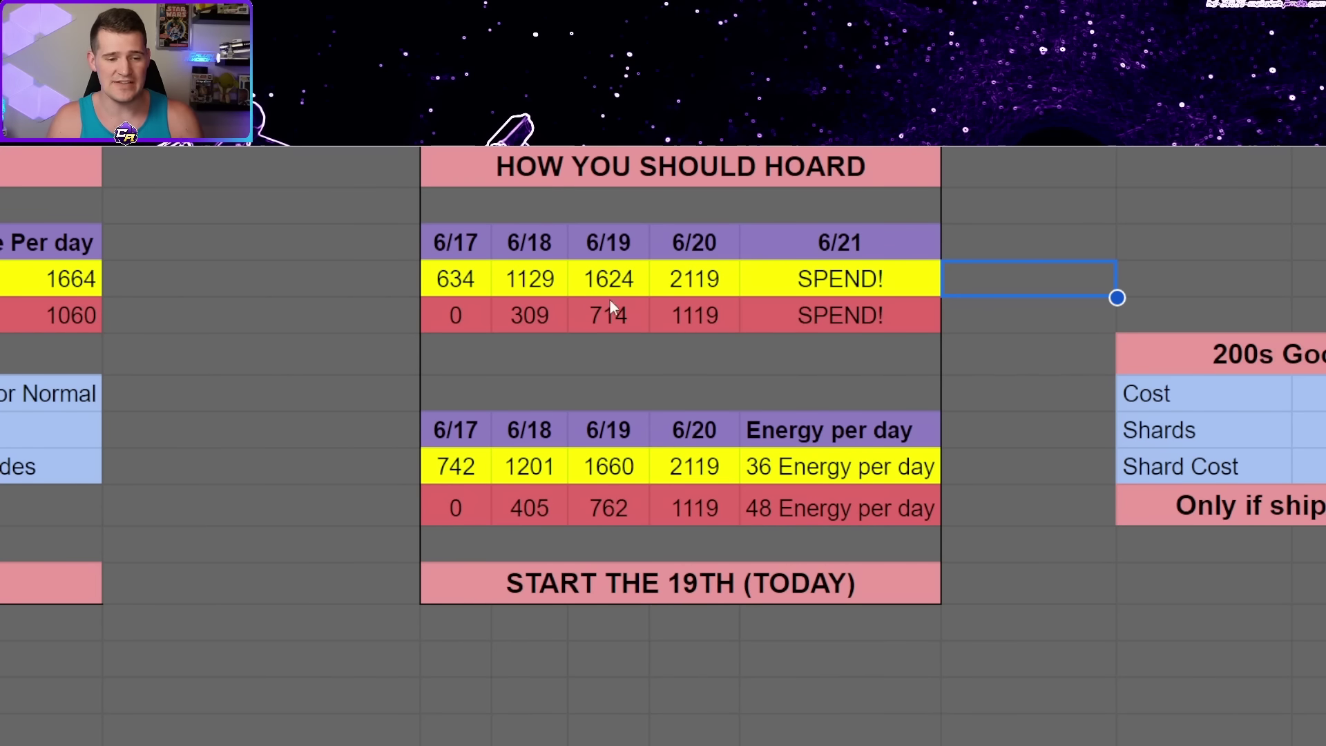
left_click(483, 292)
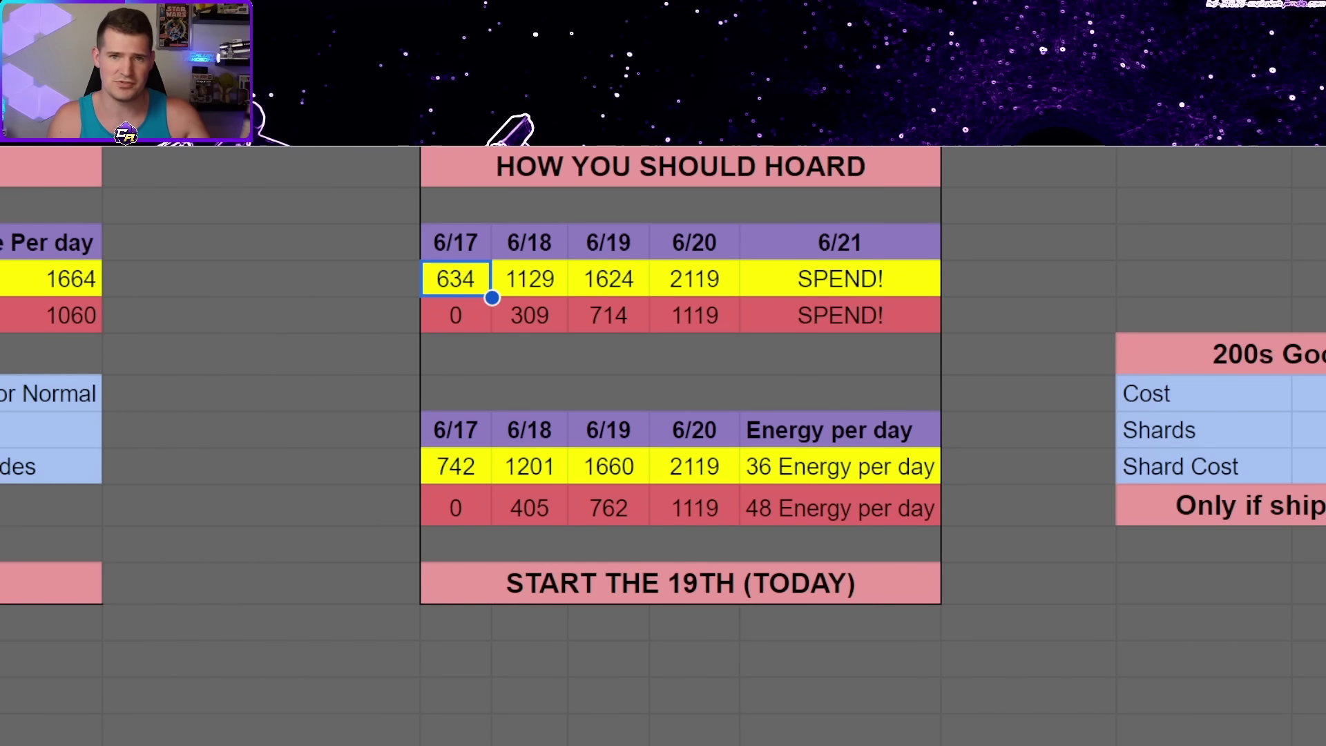
left_click(513, 291)
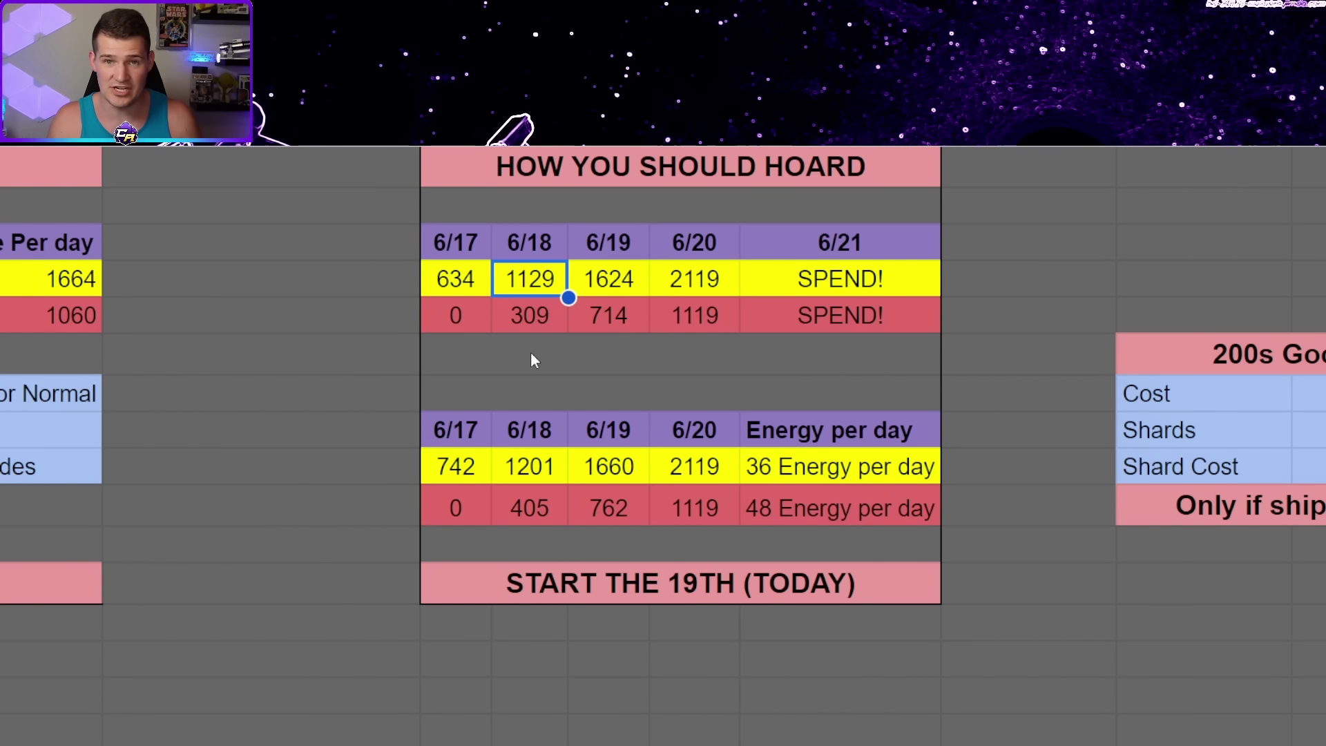
left_click(546, 323)
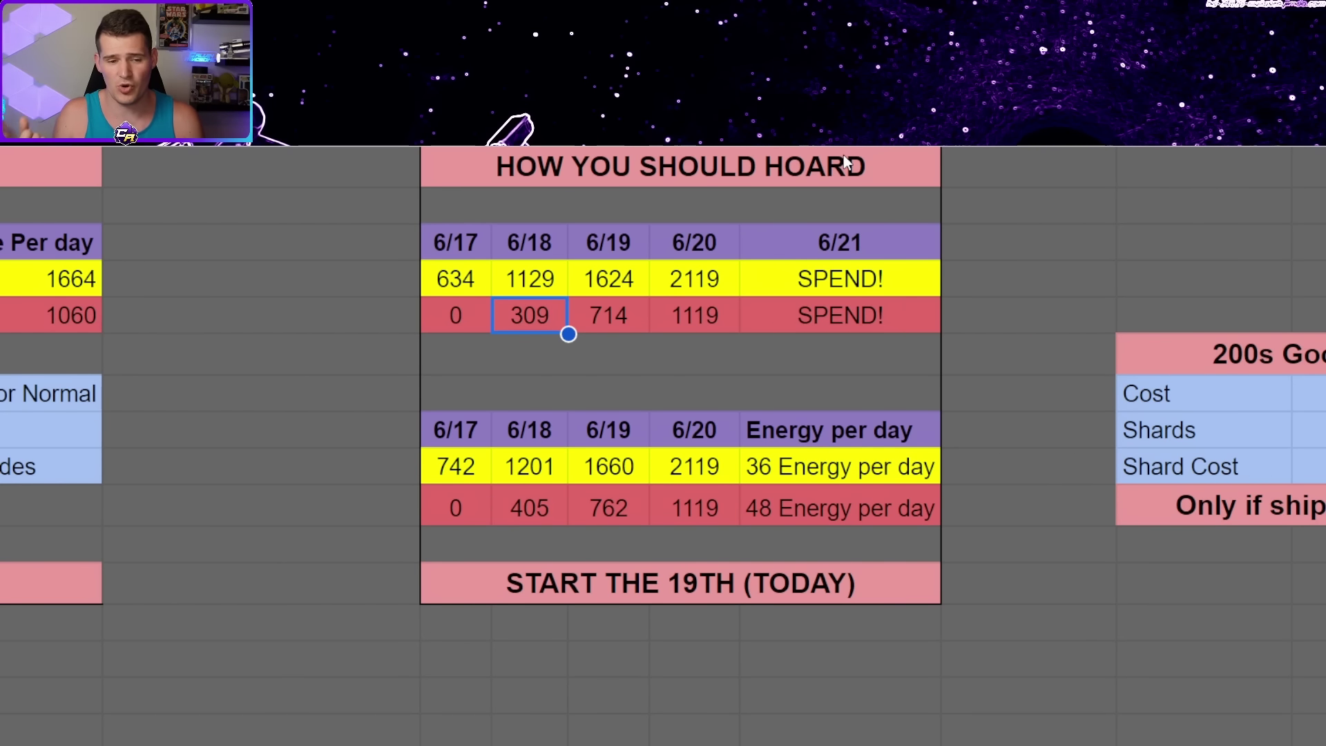
left_click(733, 329)
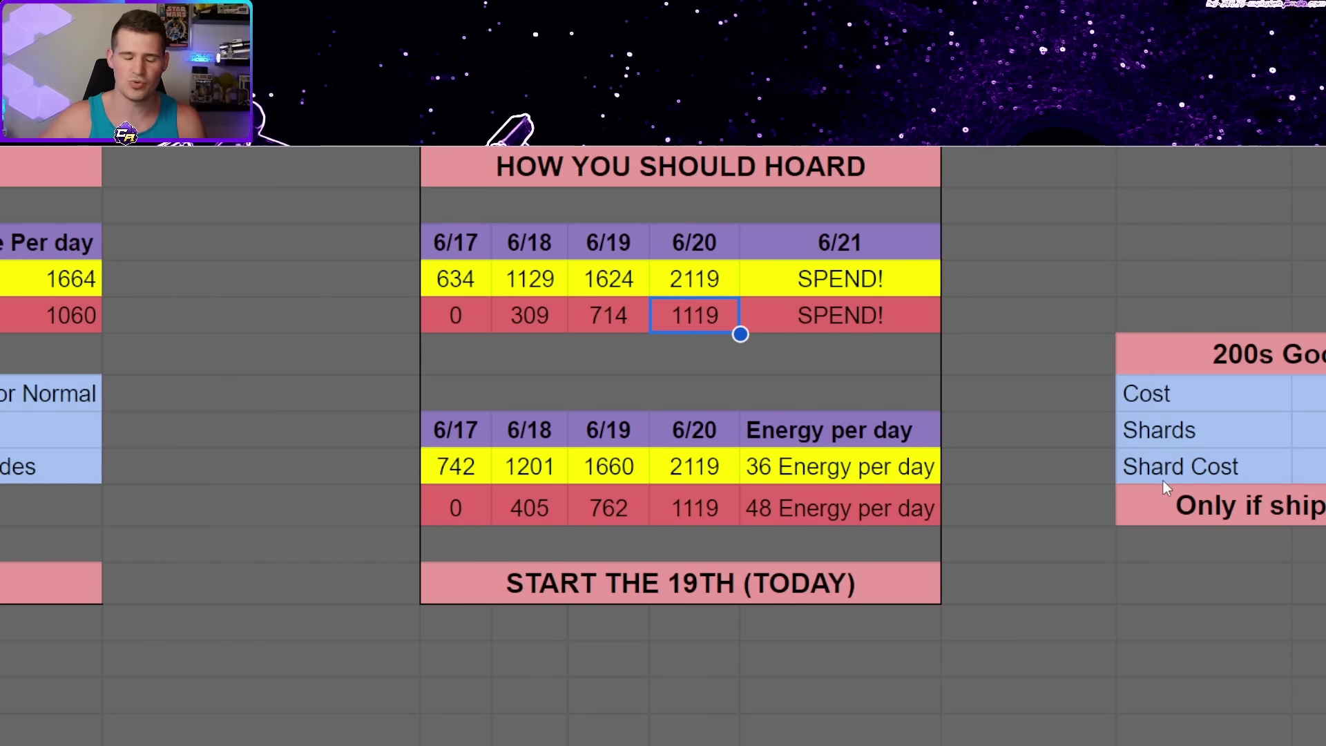
left_click(872, 318)
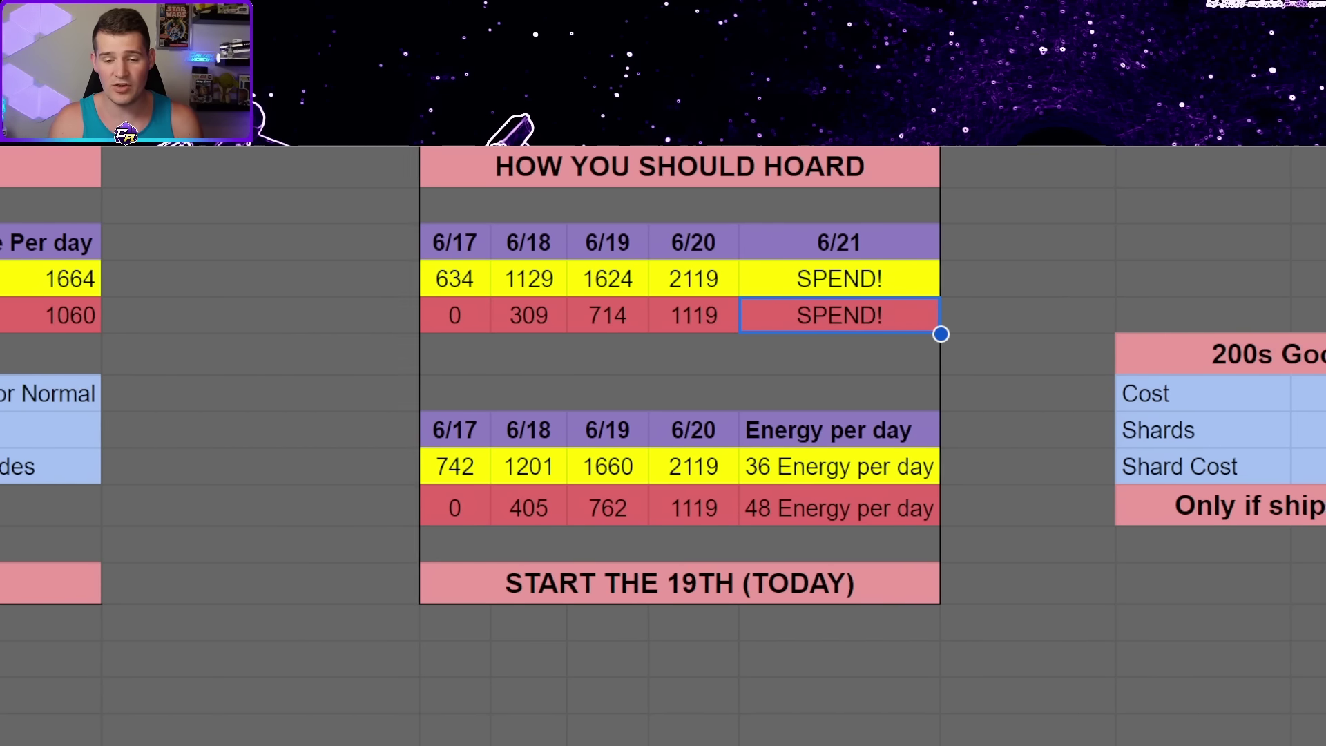
Bring the "200s Good?" table into view to examine its cost, shards and shard cost.
scroll(664, 373, "right", 5)
left_click(1230, 433)
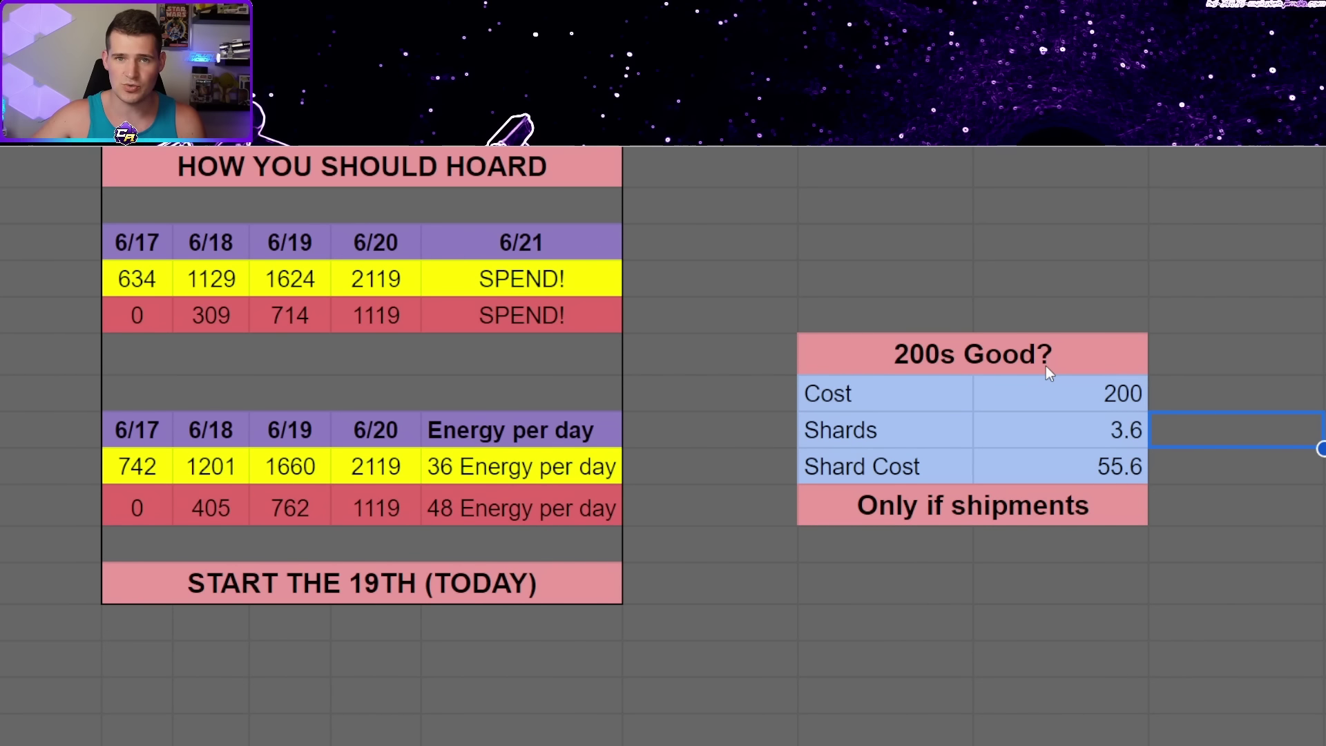
Highlight the normal and cantina energy values for 6/18 to 6/20 in the upper hoarding schedule.
left_click(211, 278)
left_click(338, 319, "shift")
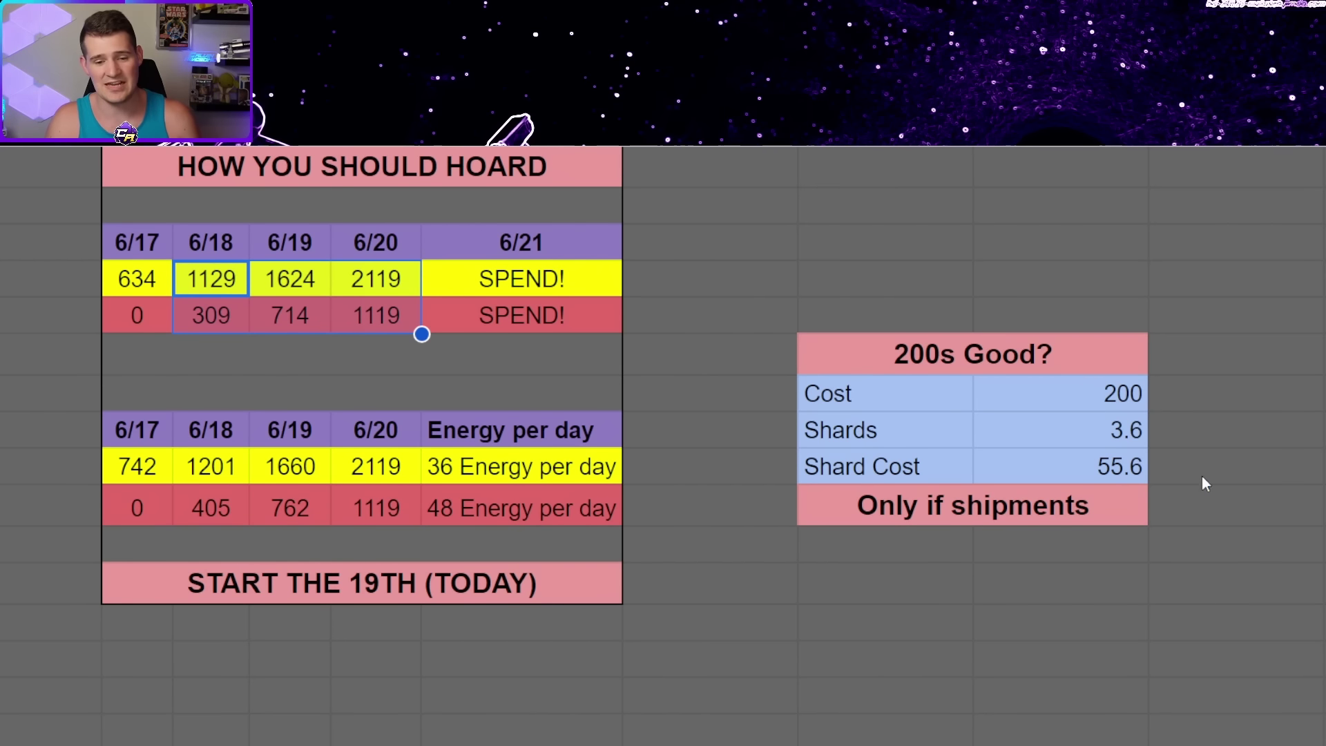
left_click(1226, 477)
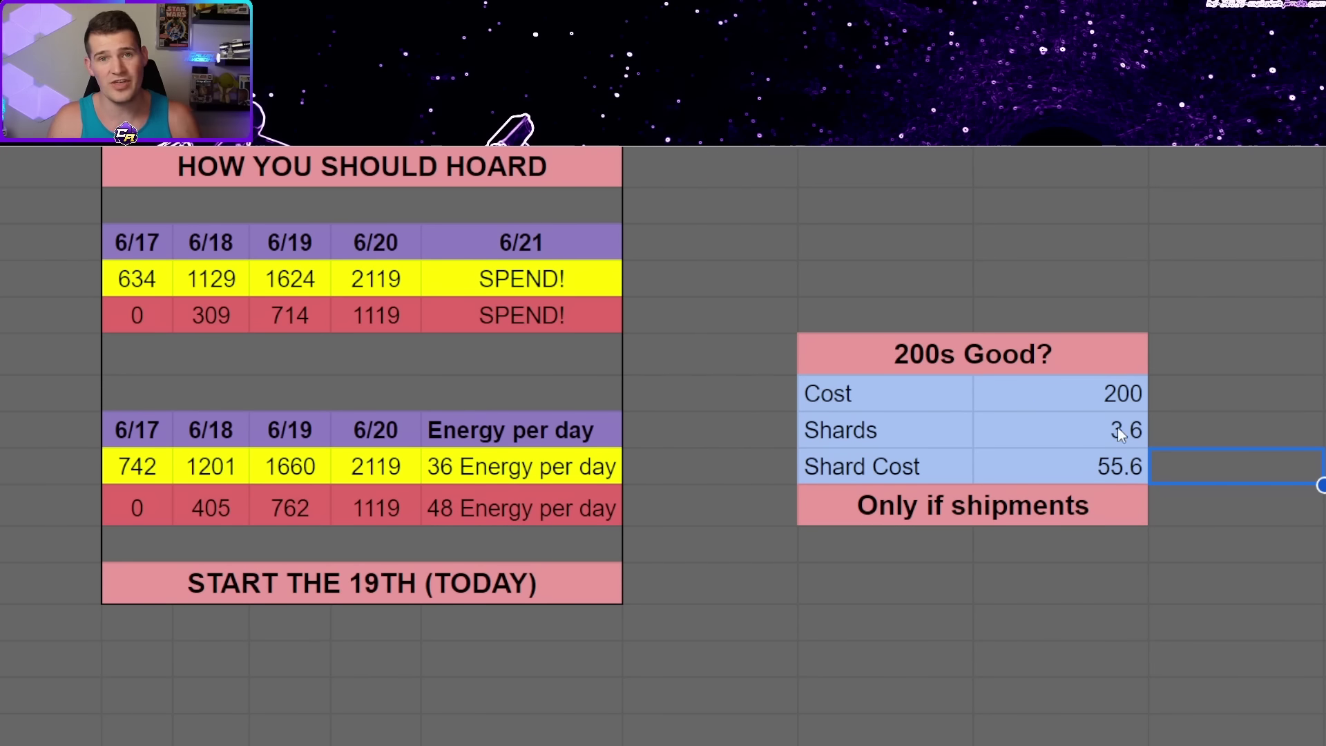
Examine the cost, shards and shard cost figures in the "200s Good?" table together with its shipments verdict.
left_click(1085, 469)
left_click(1070, 395)
left_click(1091, 440)
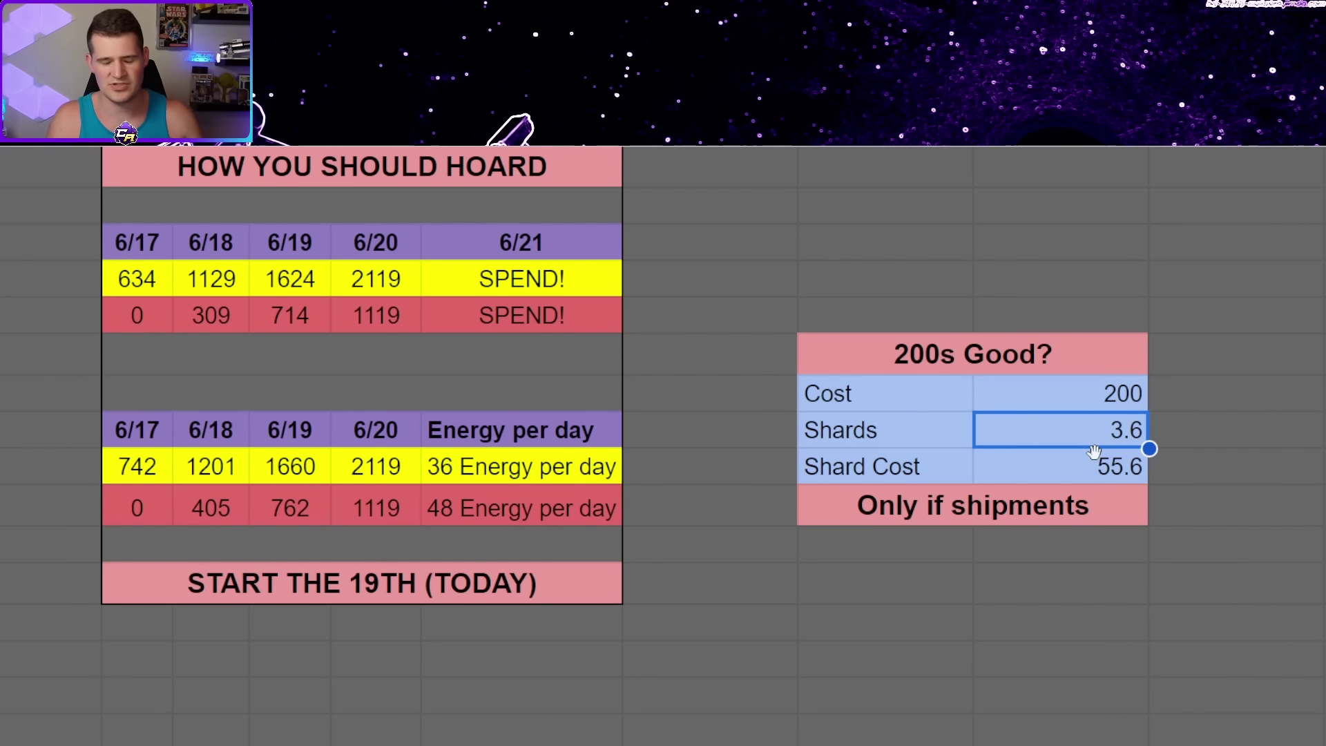
left_click(1121, 468)
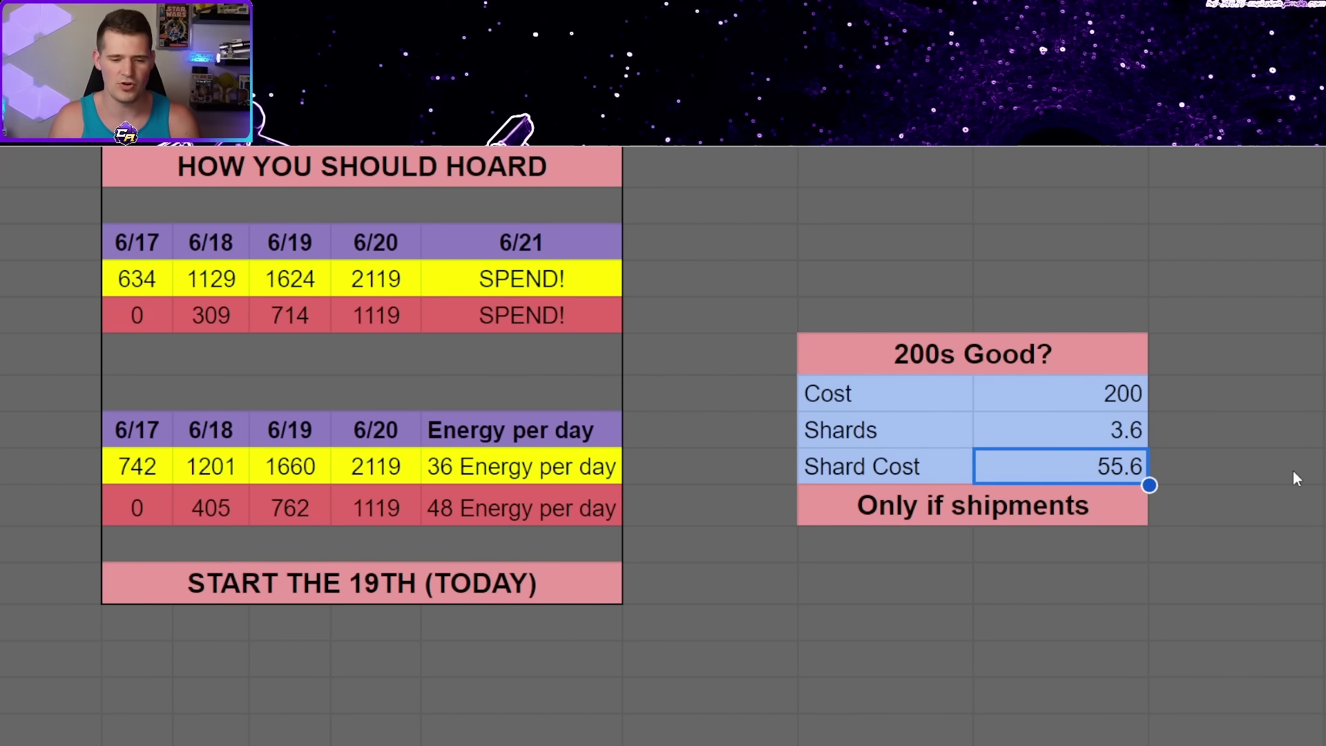
left_click(1063, 364)
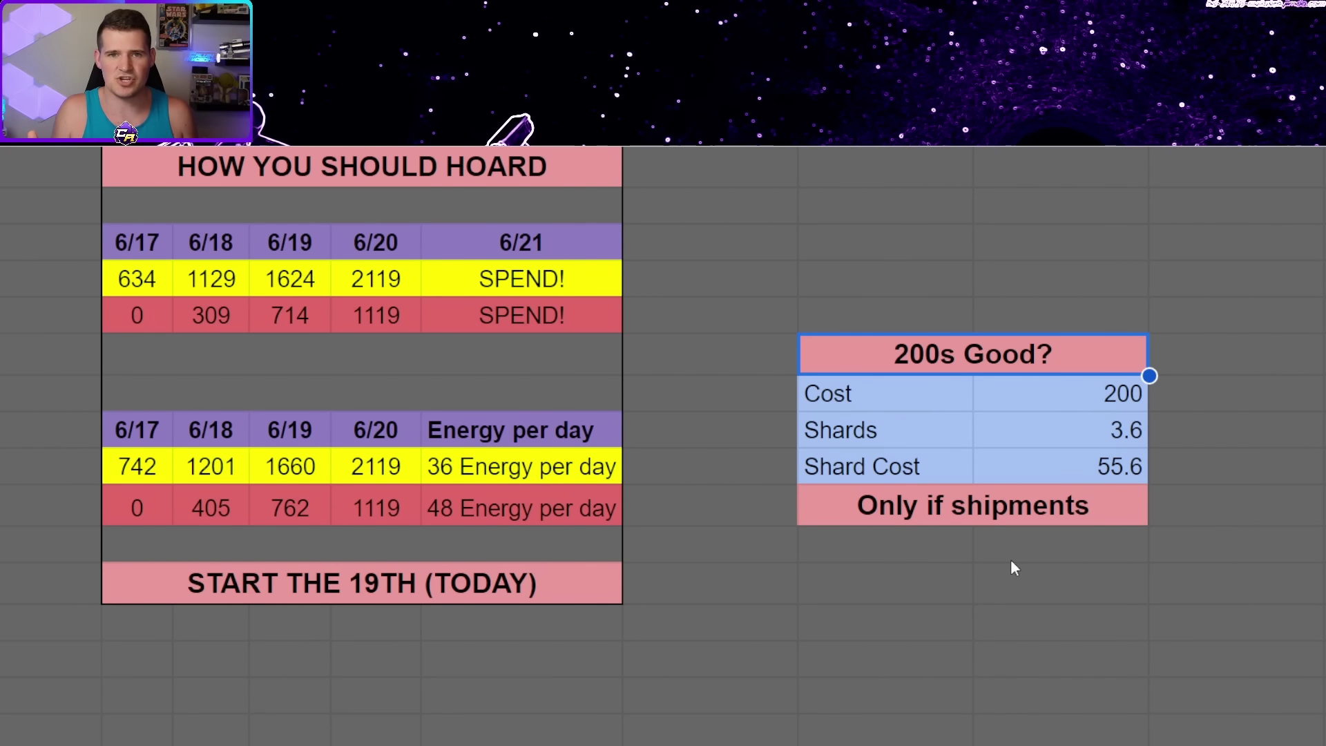
left_click(1325, 430)
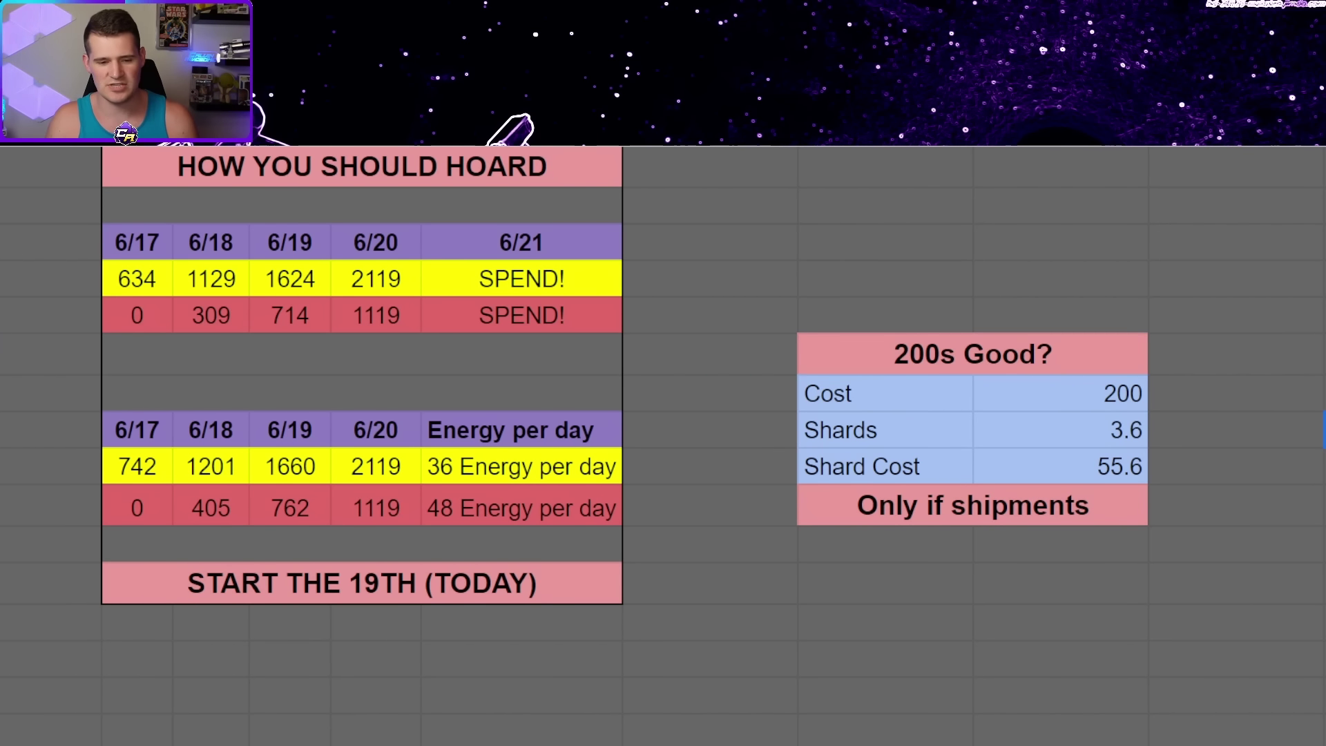
left_click_drag(1052, 465, 891, 402)
left_click(1323, 504)
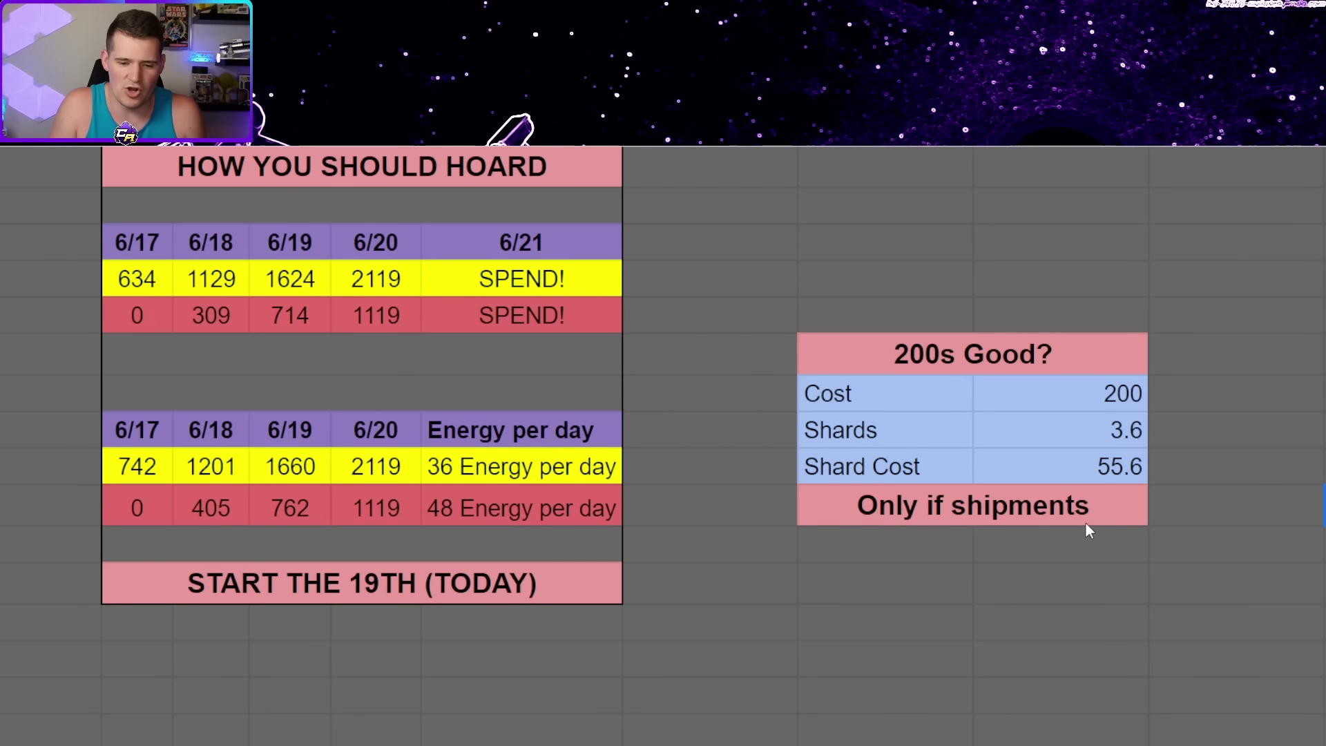
left_click(1064, 481)
left_click_drag(1063, 483, 1092, 459)
left_click(1241, 465)
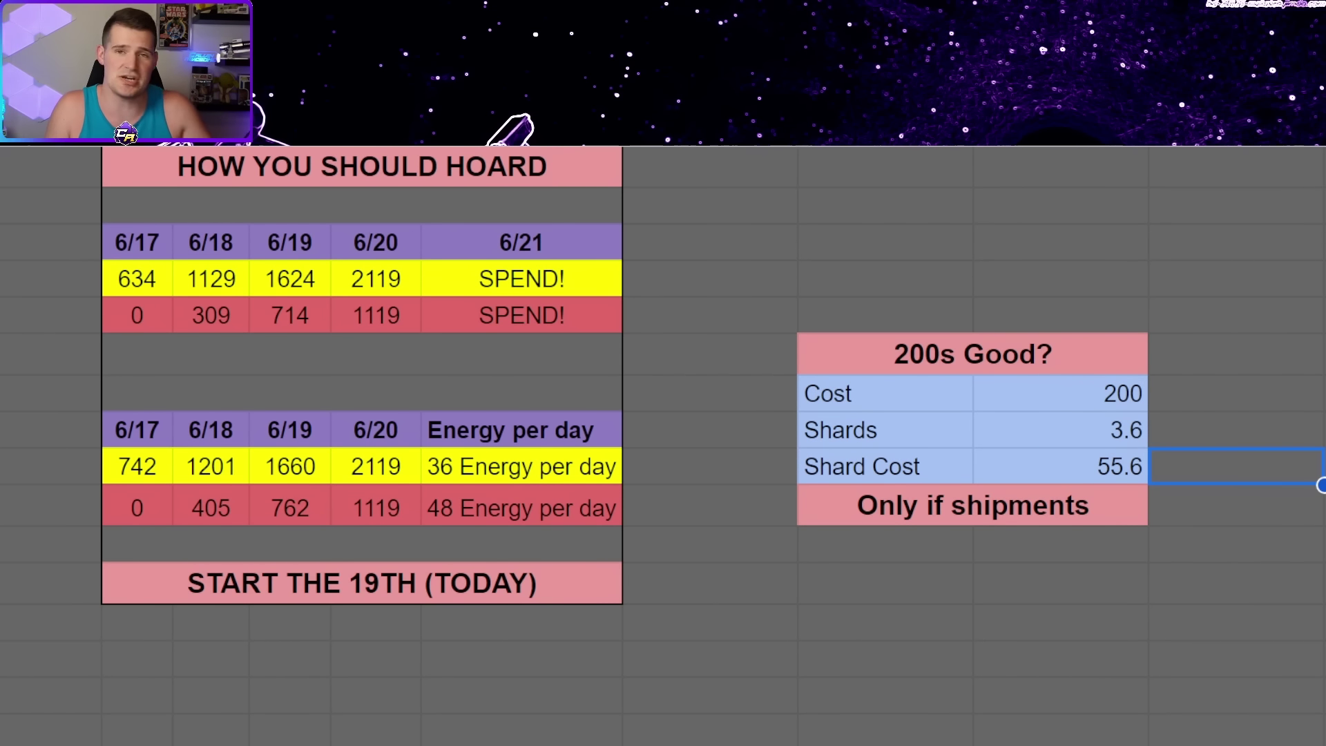
Return to the hoarding schedule and review its start date and the lower table's daily values and energy per day.
scroll(640, 375, "left", 8)
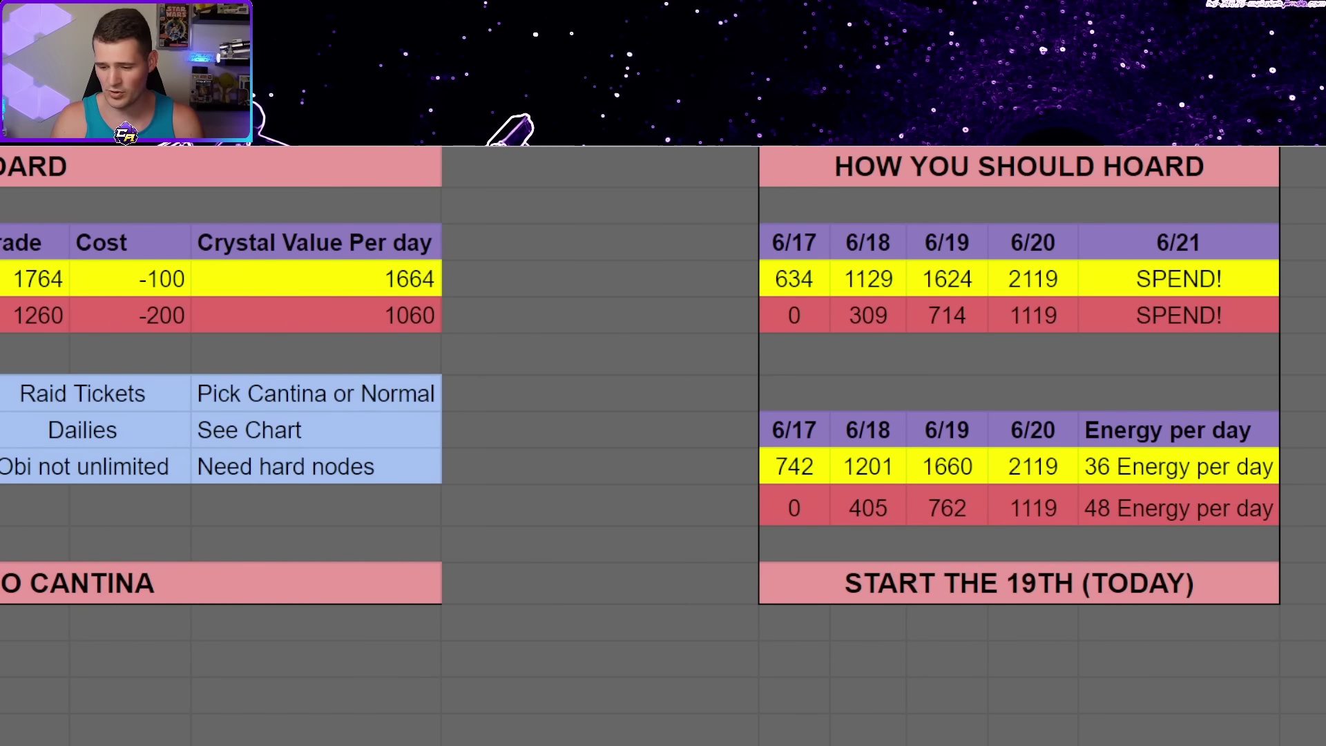
left_click(1081, 582)
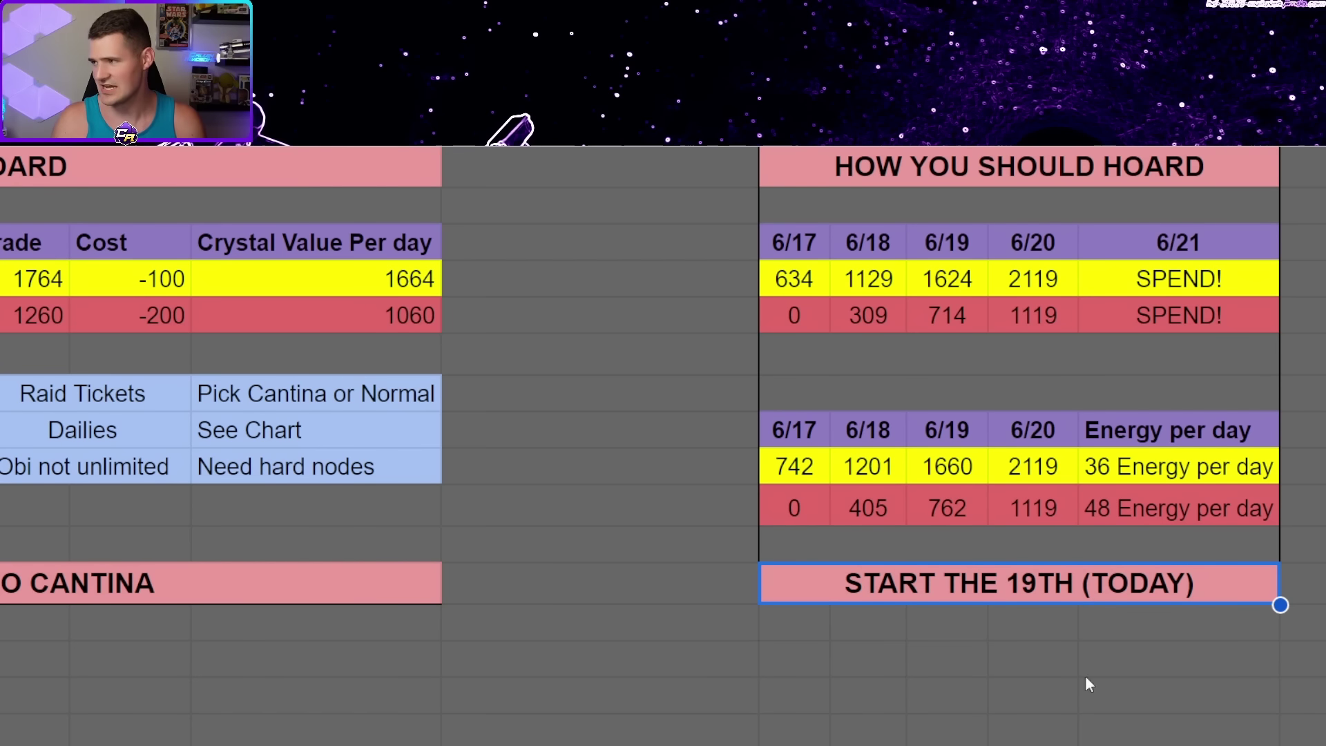
left_click(868, 694)
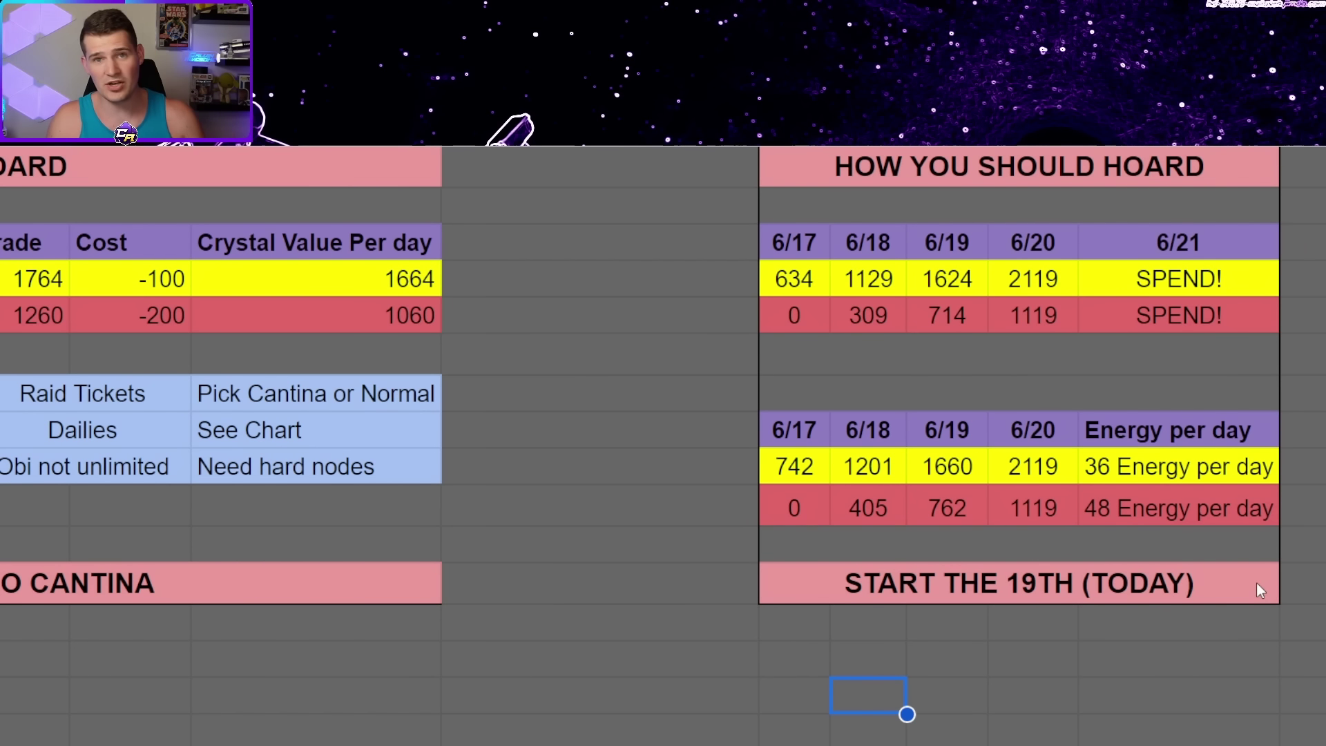
left_click_drag(831, 431, 1243, 505)
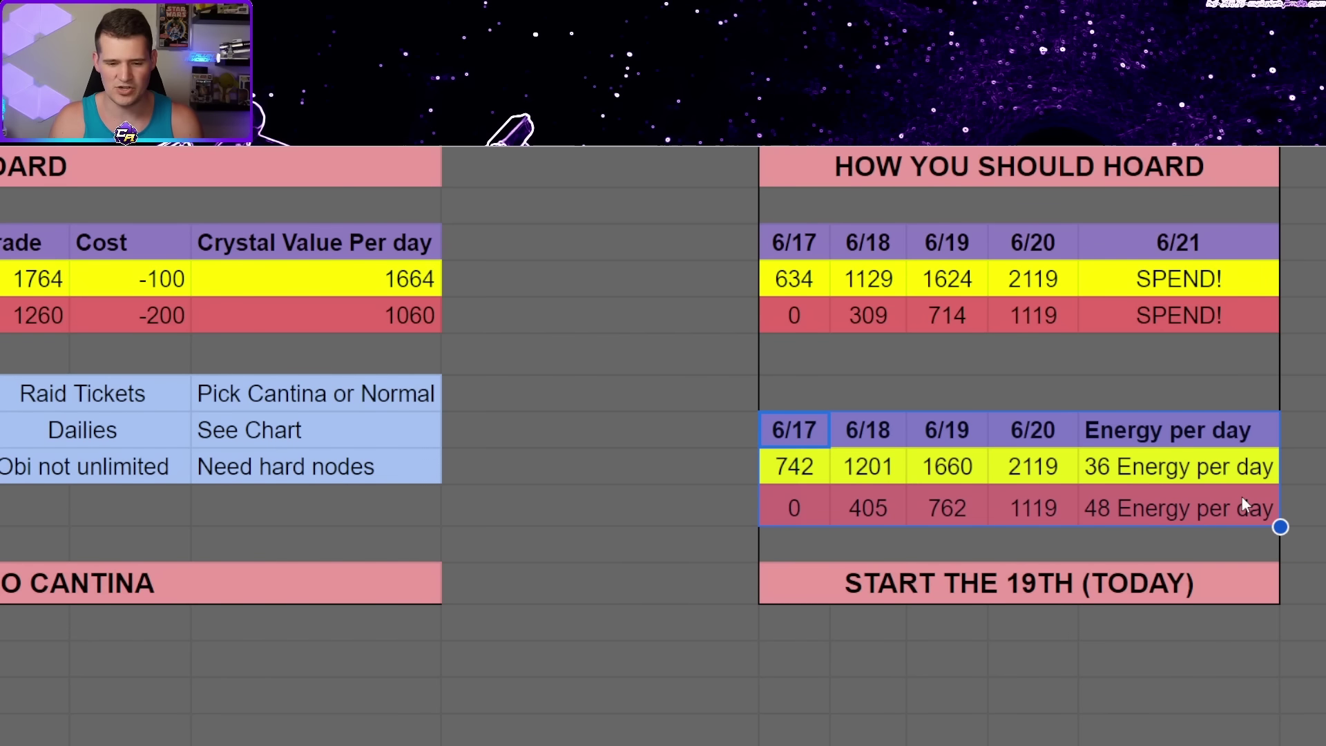
left_click(1243, 500)
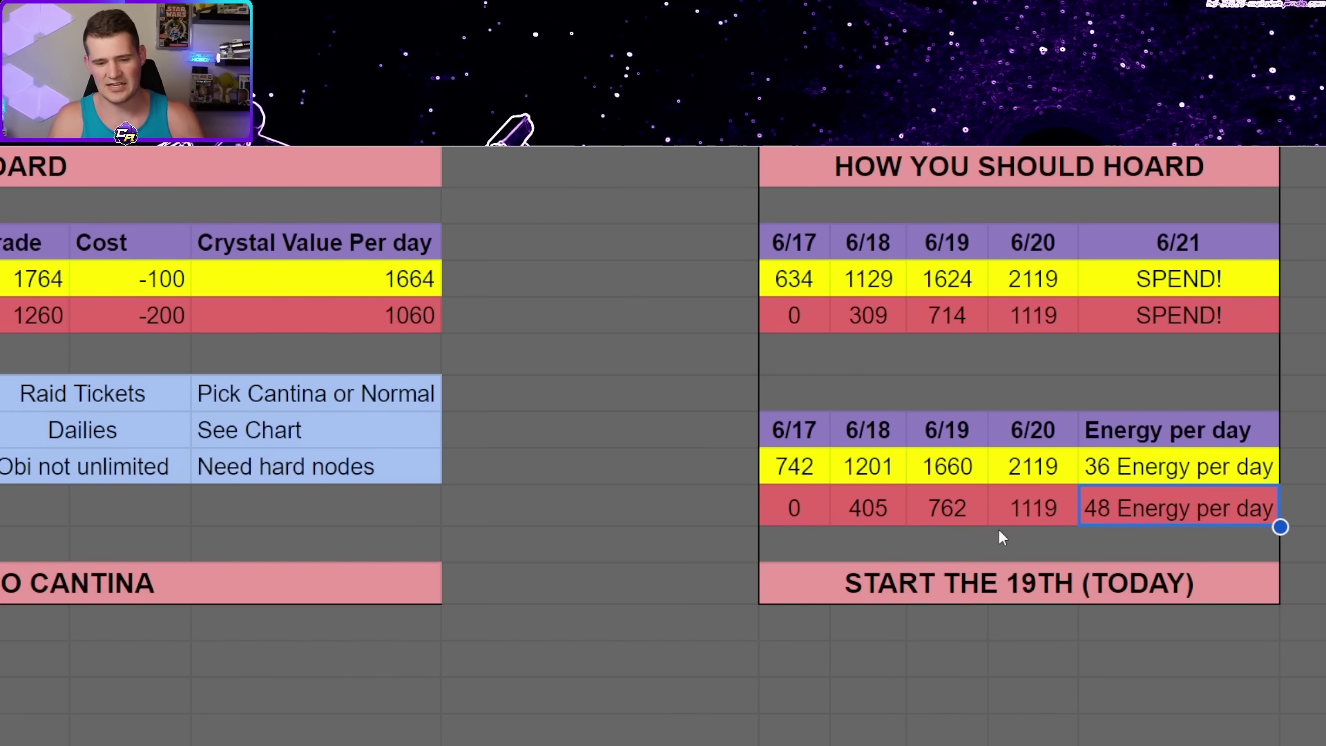
left_click_drag(819, 507, 1056, 511)
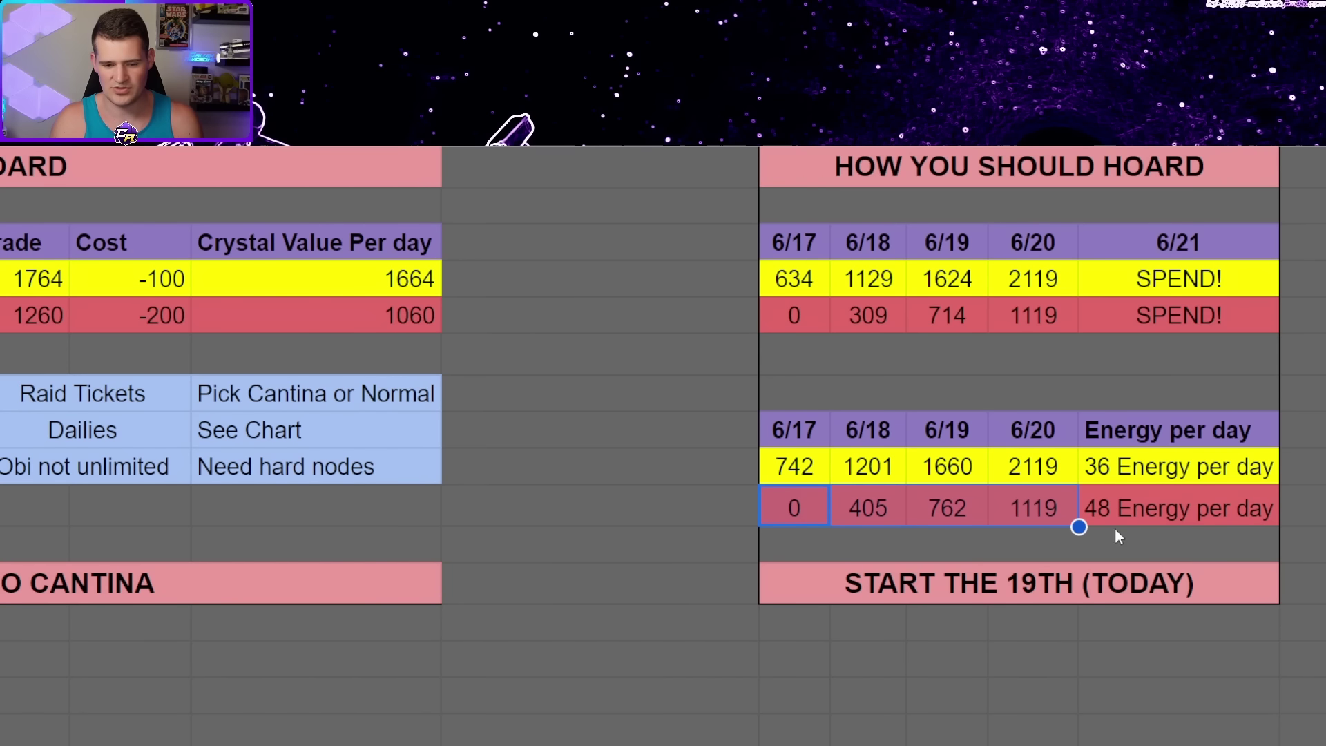